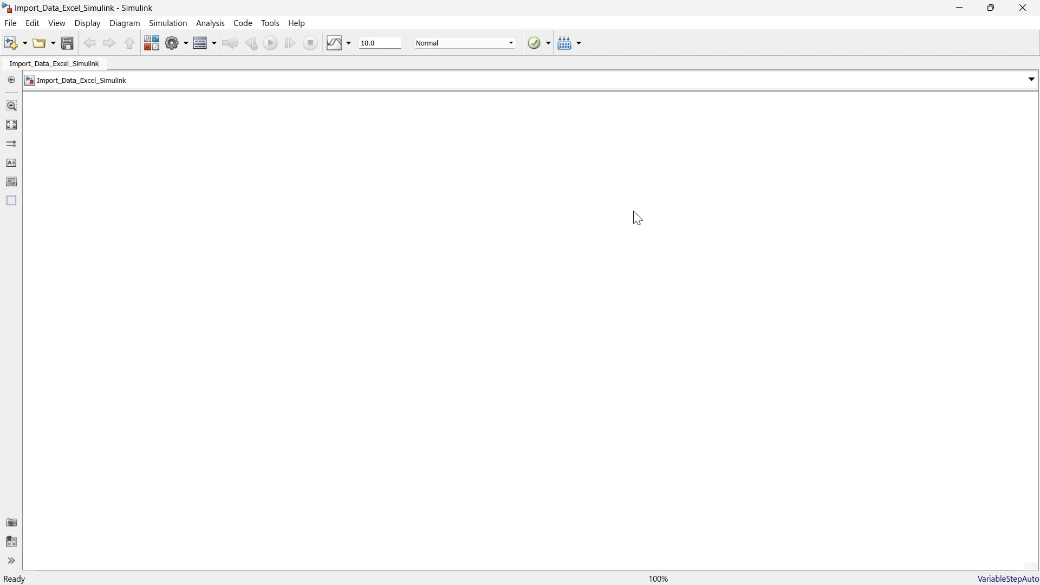
Search the Simulink library for "1-D lookup" and add the Simulink 1-D Lookup Table block to the Import_Data_Excel_Simulink model
click(150, 44)
click(82, 26)
text(1-D lookup)
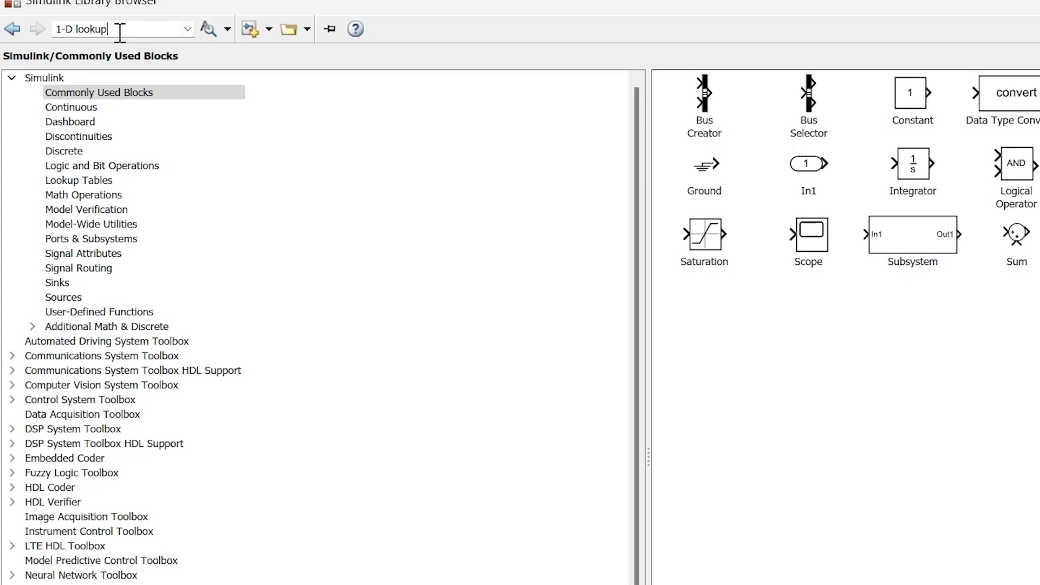
key(Return)
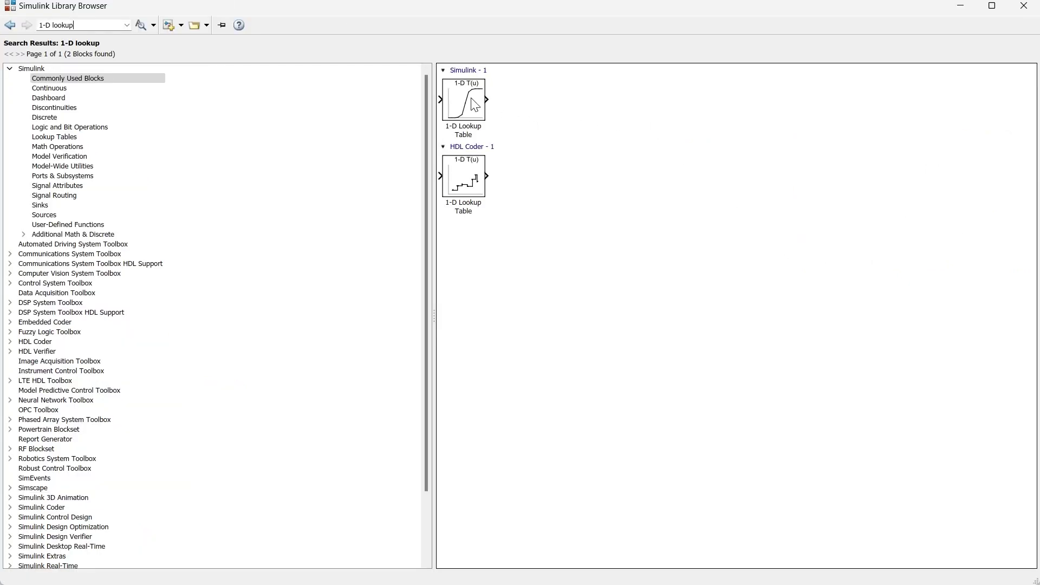
click(475, 105)
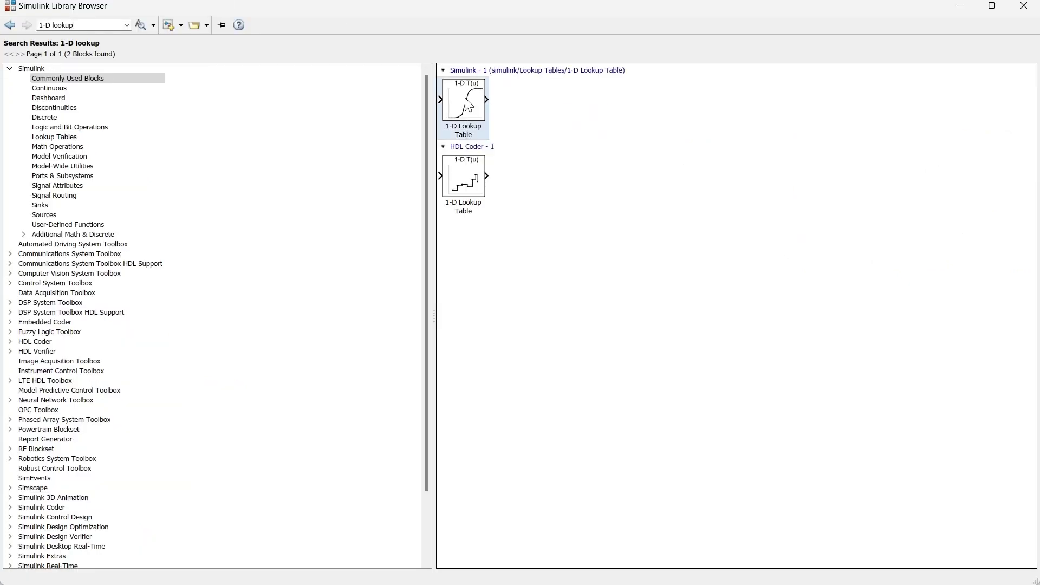
right_click(477, 102)
click(499, 105)
click(963, 7)
drag(524, 331, 276, 224)
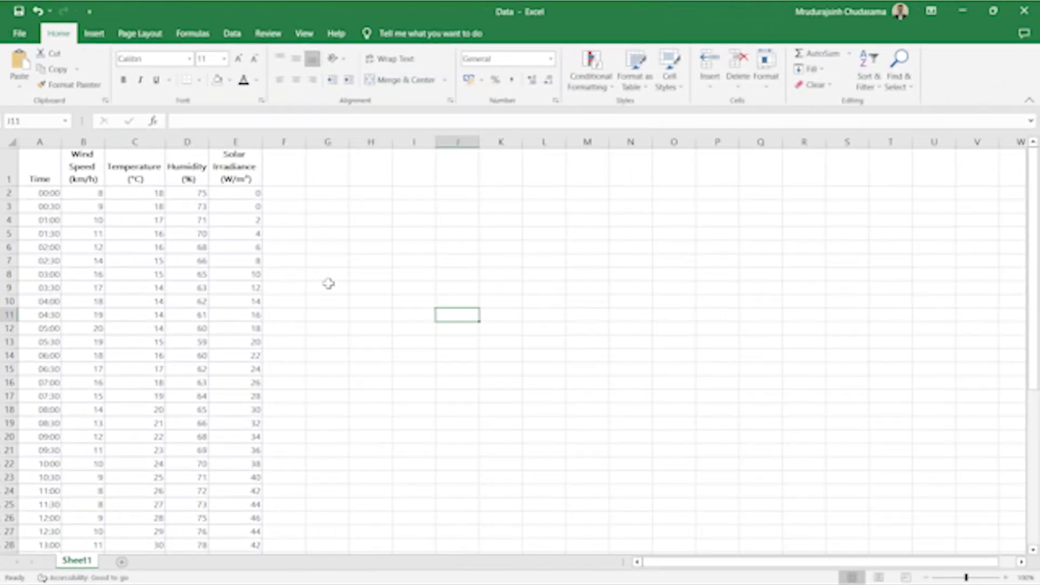
Switch to the Excel workbook Data and examine the wind speed, temperature, humidity and solar irradiance columns against time
scroll(328, 282, up, 2)
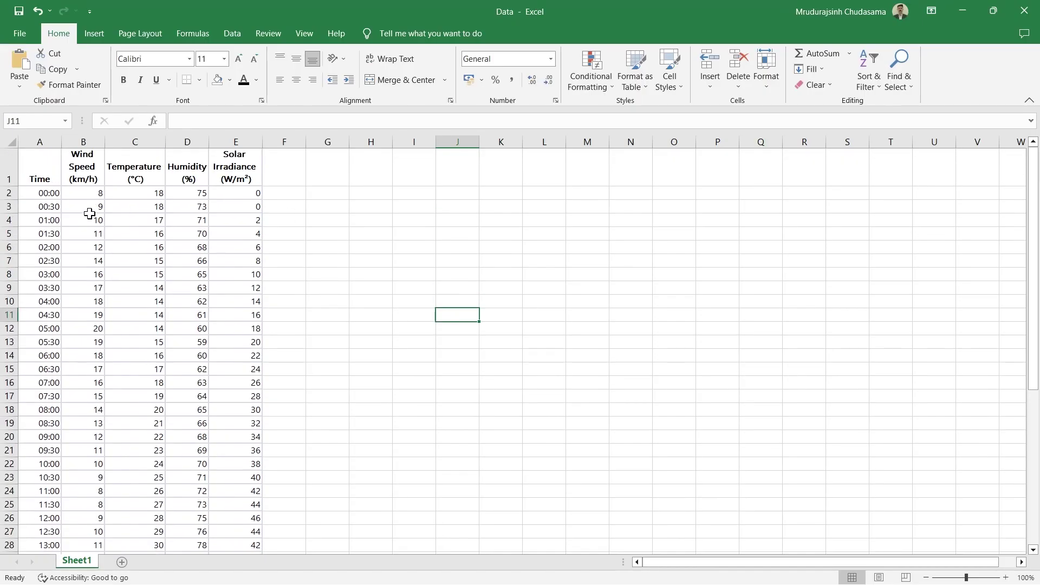
click(87, 166)
click(152, 168)
click(193, 166)
click(248, 165)
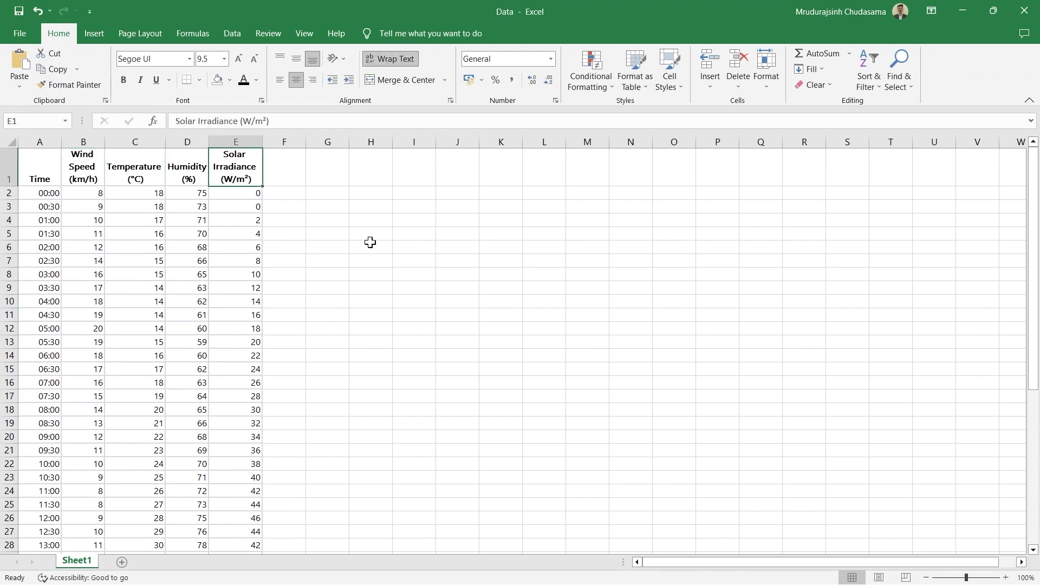
scroll(306, 234, down, 2)
scroll(304, 249, down, 5)
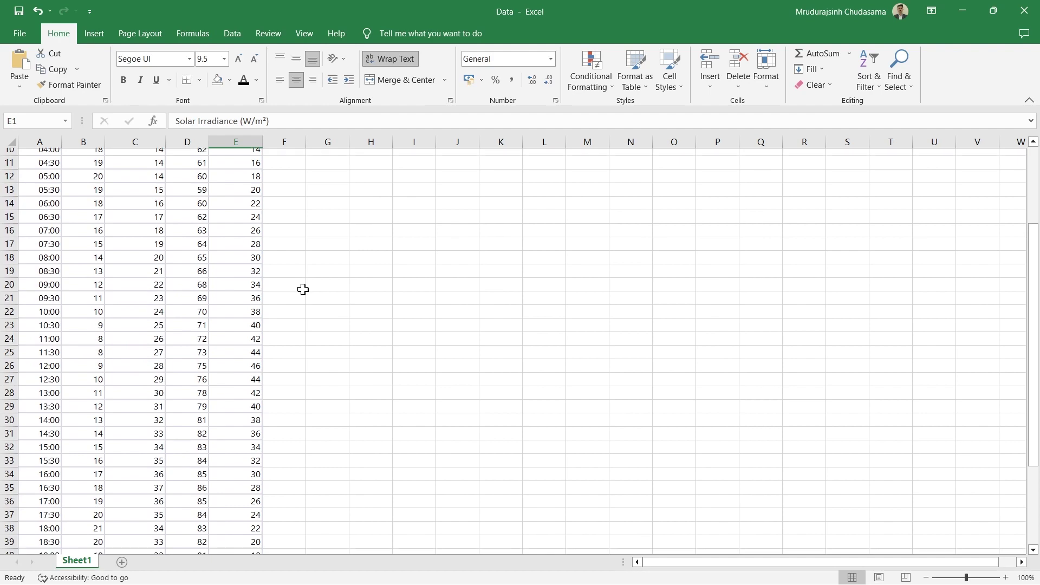
scroll(303, 290, up, 6)
scroll(303, 291, up, 1)
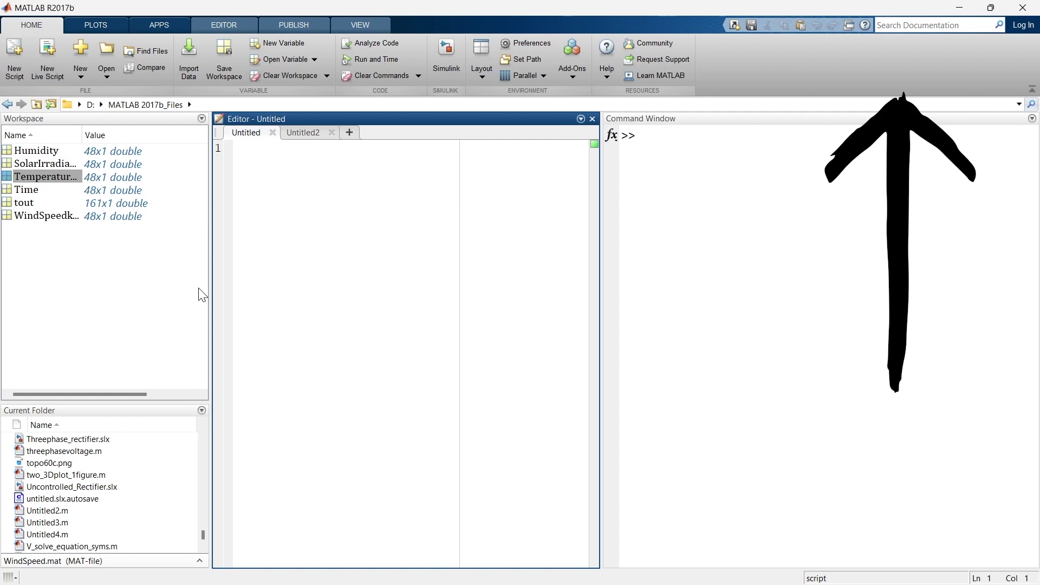
Switch to MATLAB and inspect the imported workspace variables, viewing the contents of WindSpeedkmh and closing it again
click(152, 235)
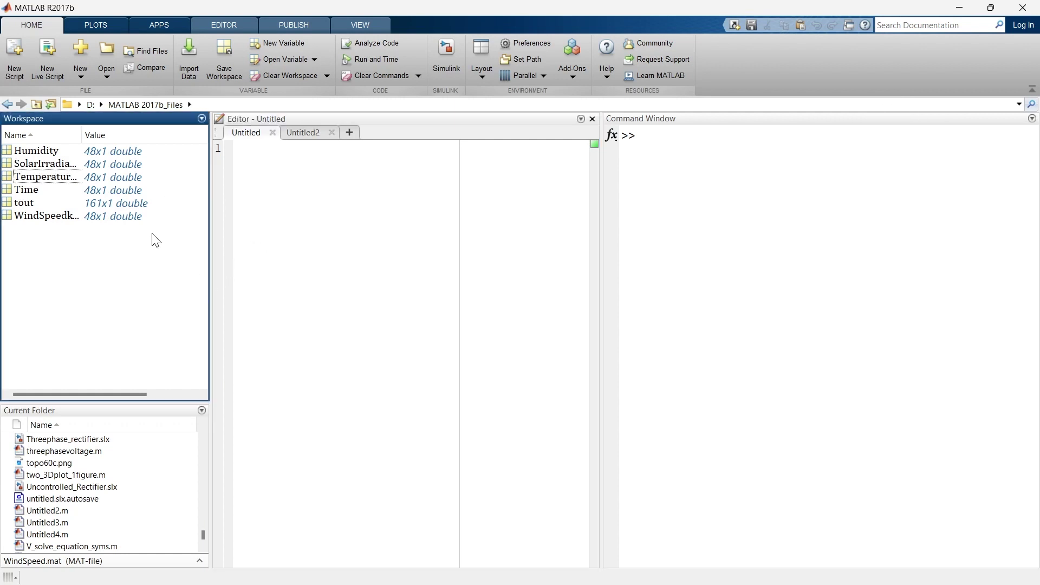
click(282, 246)
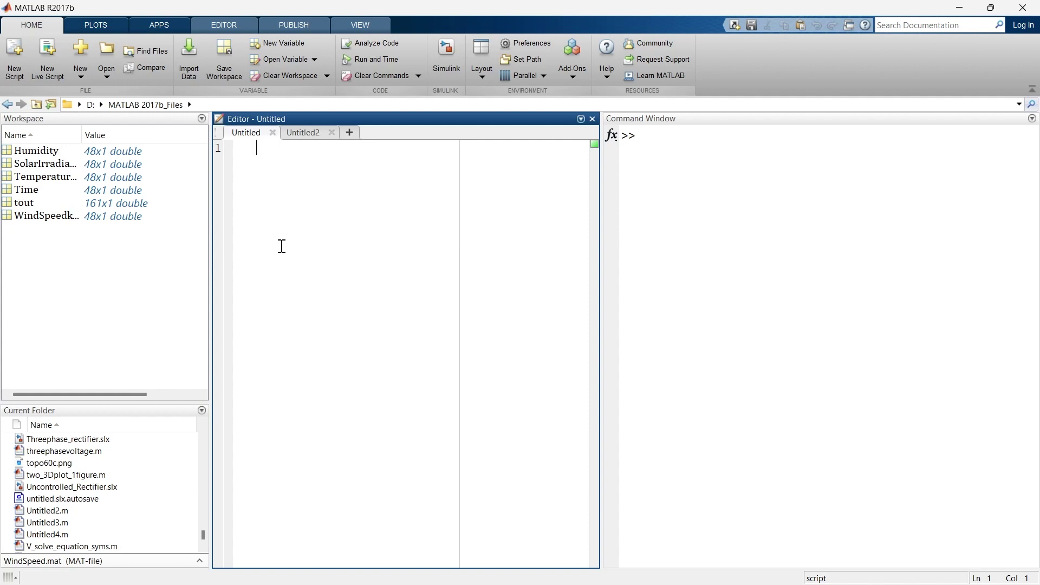
click(104, 279)
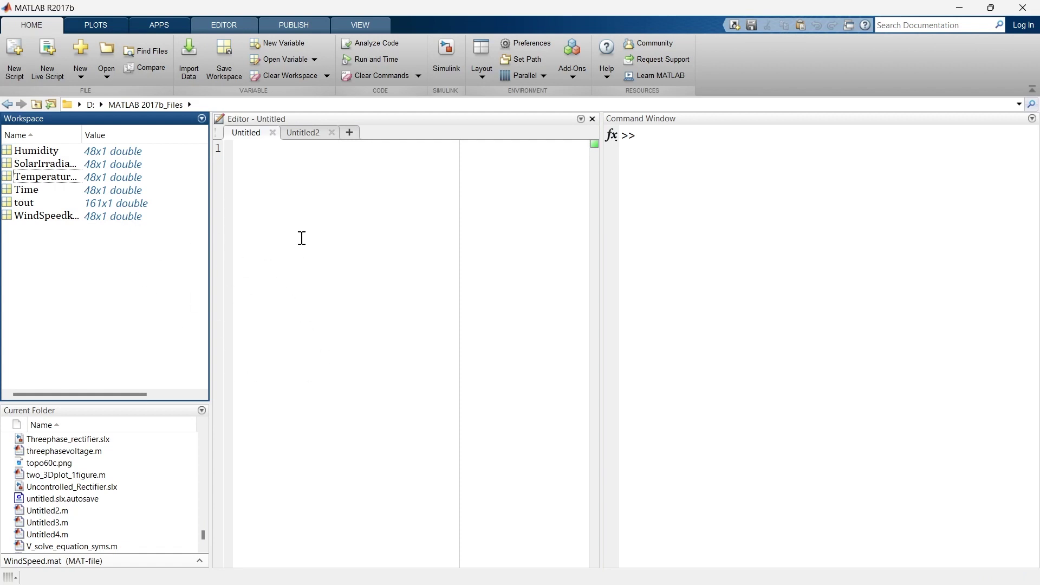
click(287, 208)
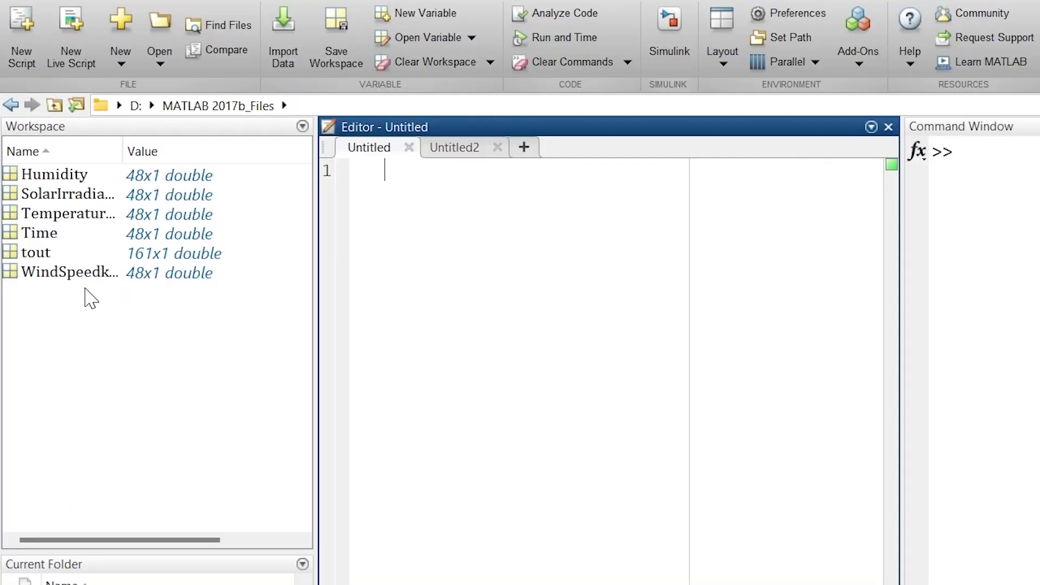
double_click(40, 279)
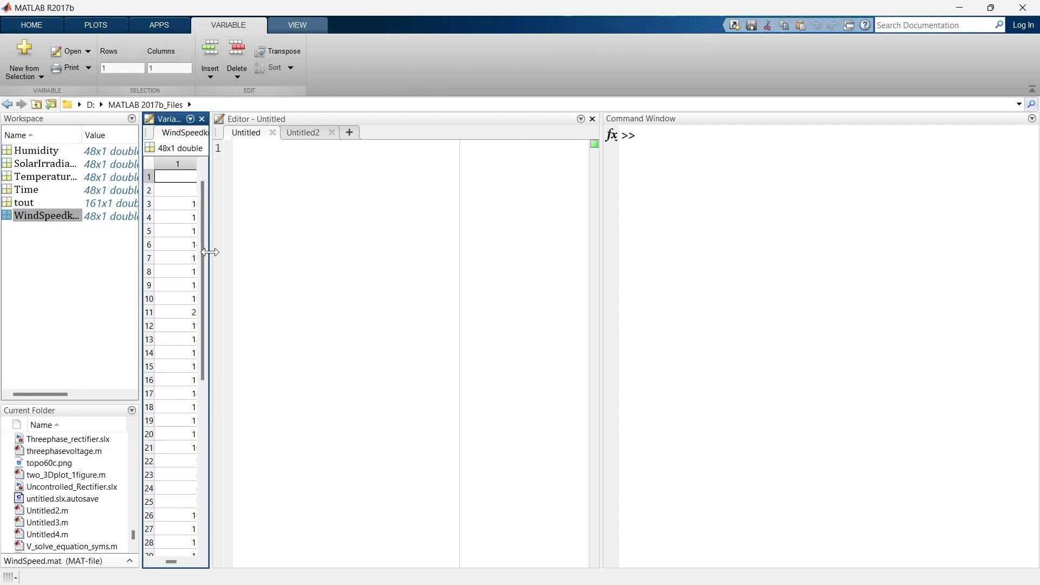
drag(317, 327, 439, 337)
drag(307, 217, 248, 190)
click(304, 119)
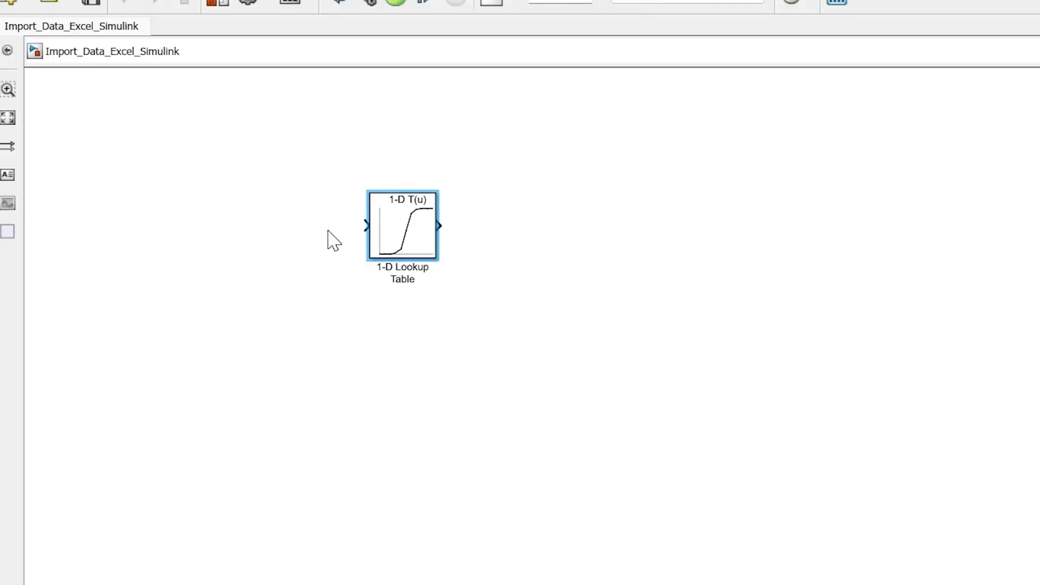
Add a Clock block from Simulink/Sources to the model and connect it to the 1-D Lookup Table's input
double_click(286, 239)
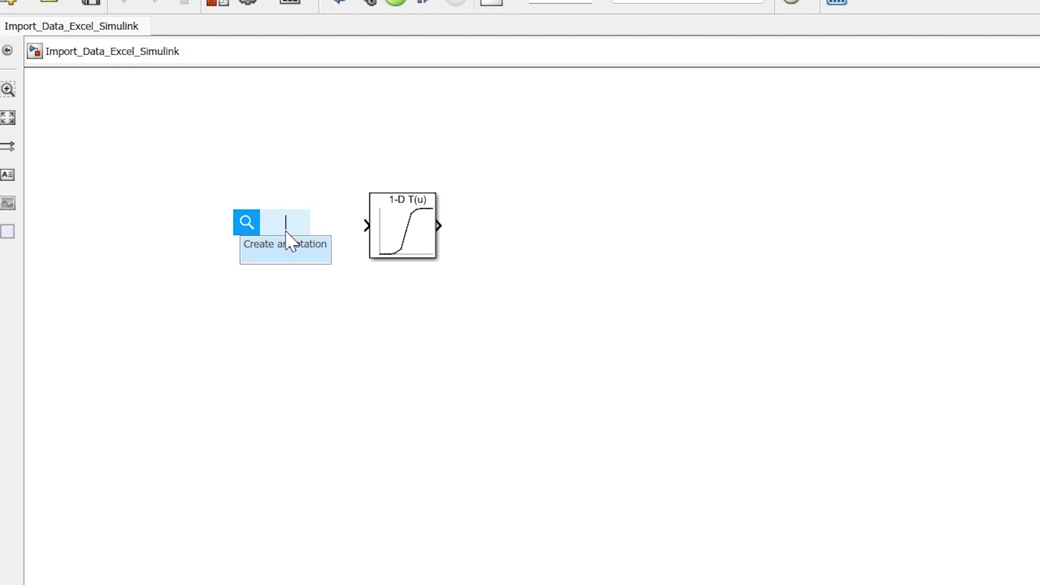
text(clock)
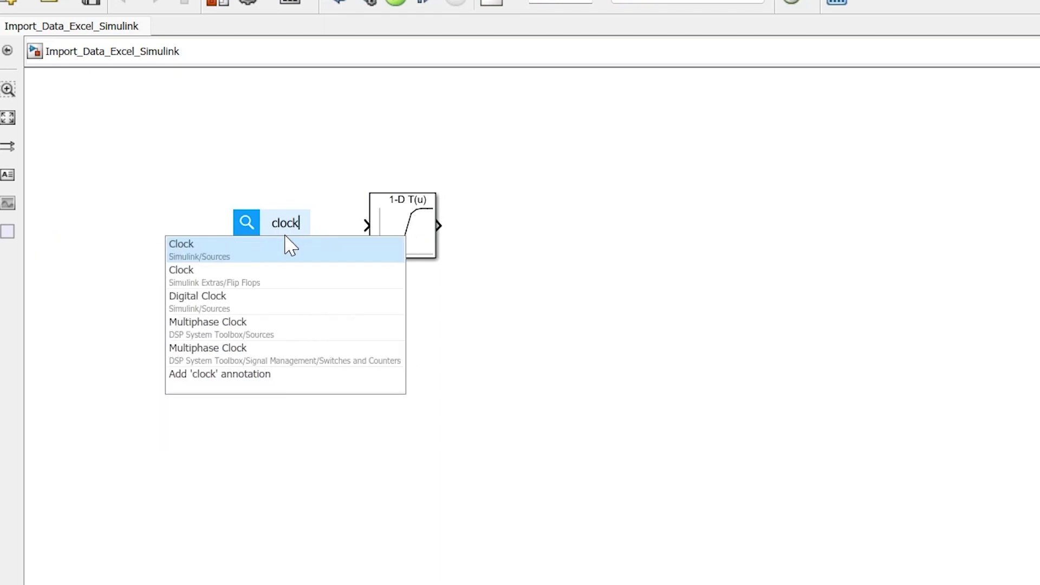
click(199, 255)
drag(297, 231, 362, 228)
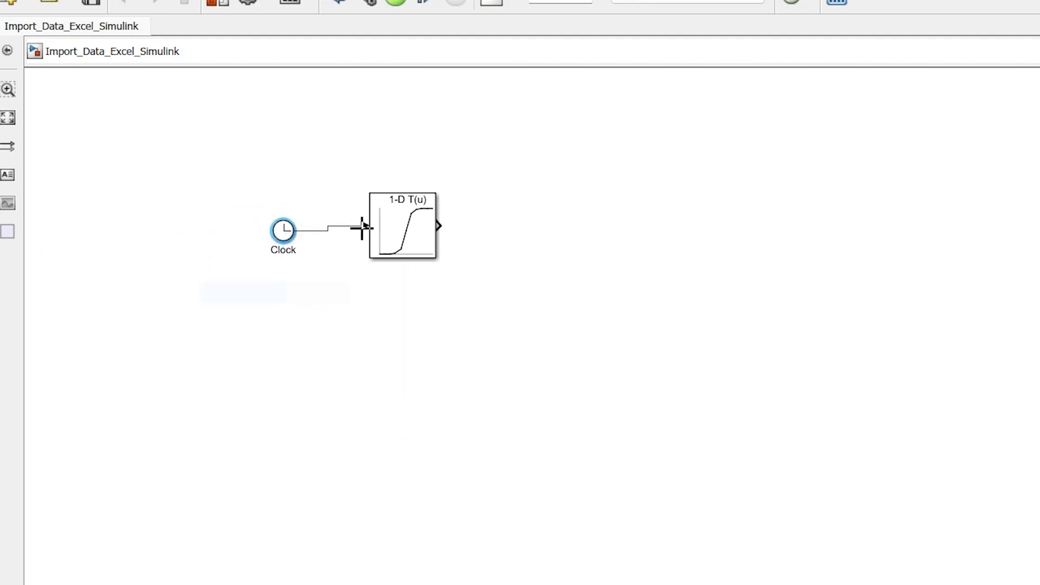
drag(290, 249, 286, 242)
click(431, 246)
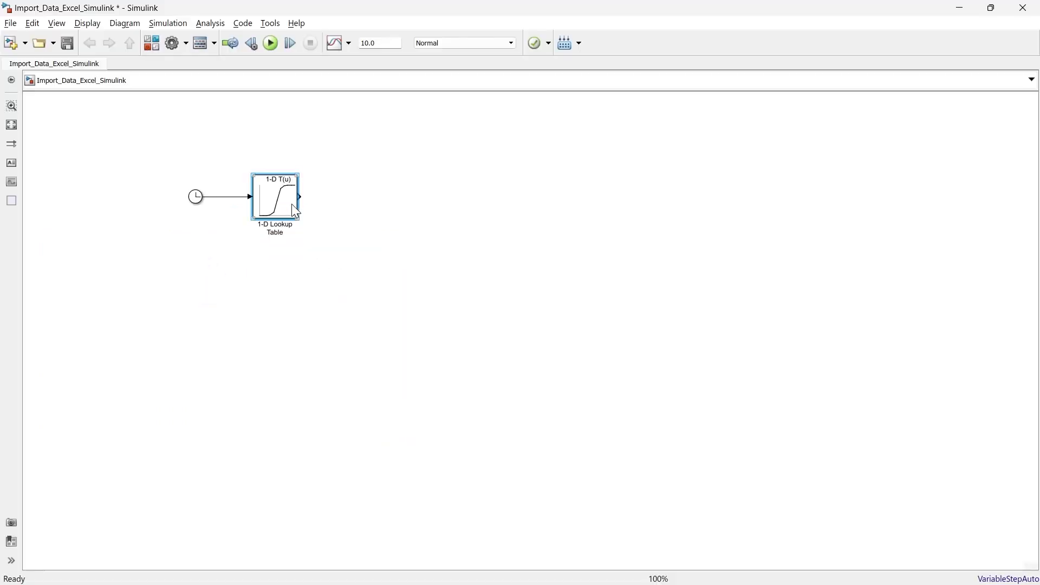
Set the 1-D Lookup Table's table data to the workspace variable TemperatureC
double_click(290, 212)
drag(612, 98, 547, 118)
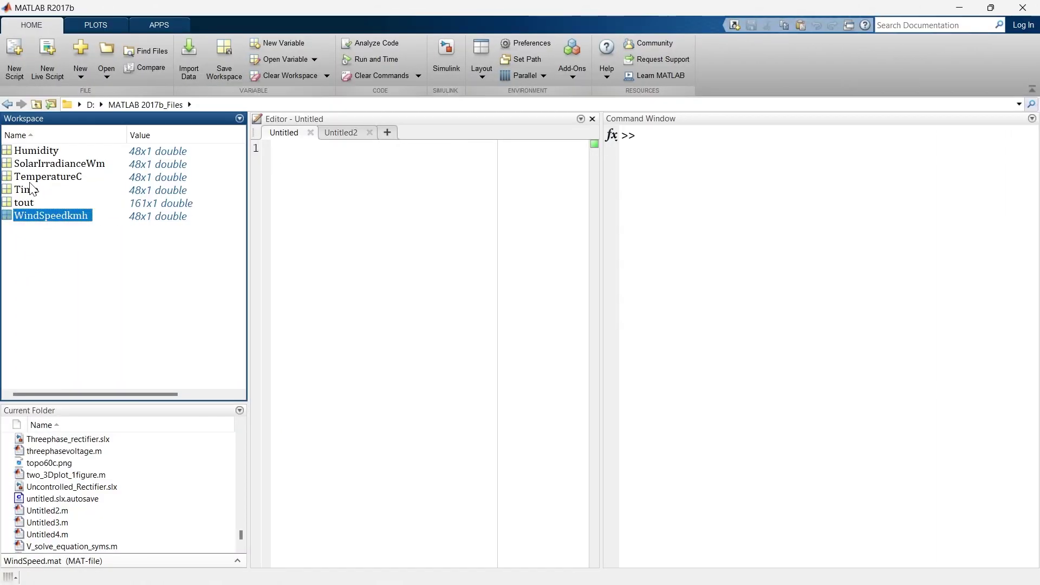
click(31, 178)
click(33, 164)
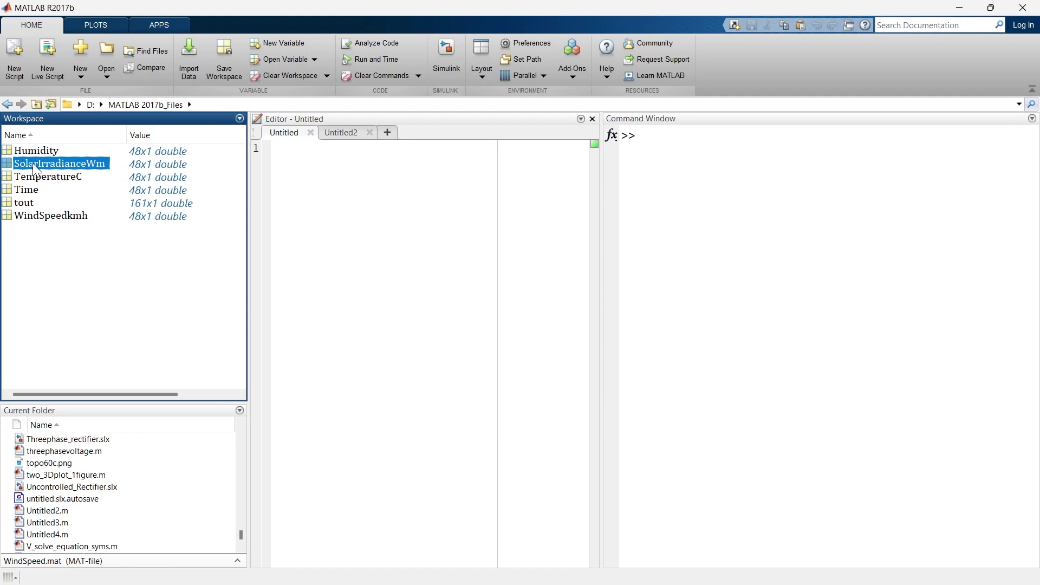
click(31, 152)
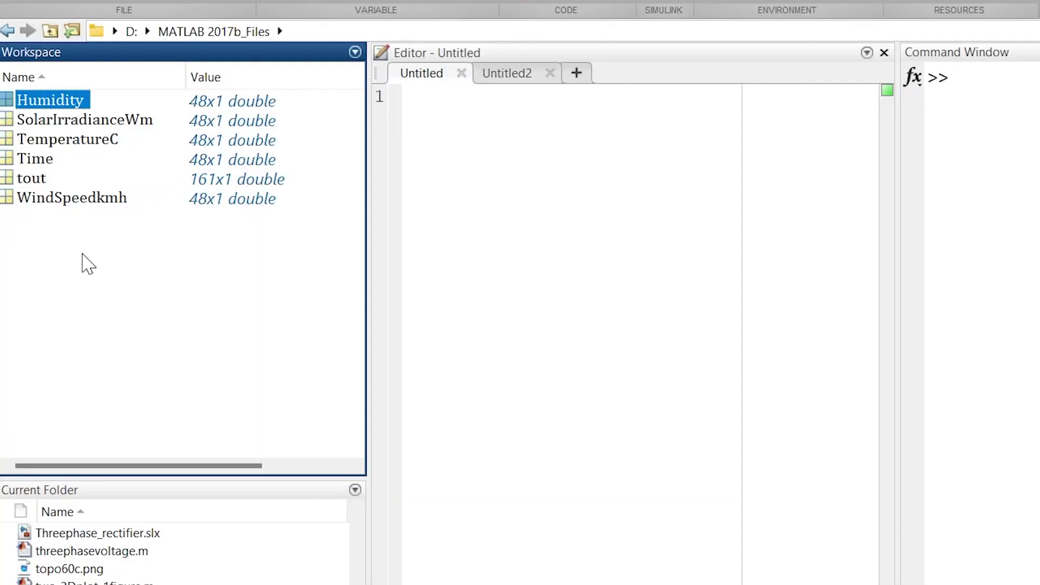
click(61, 142)
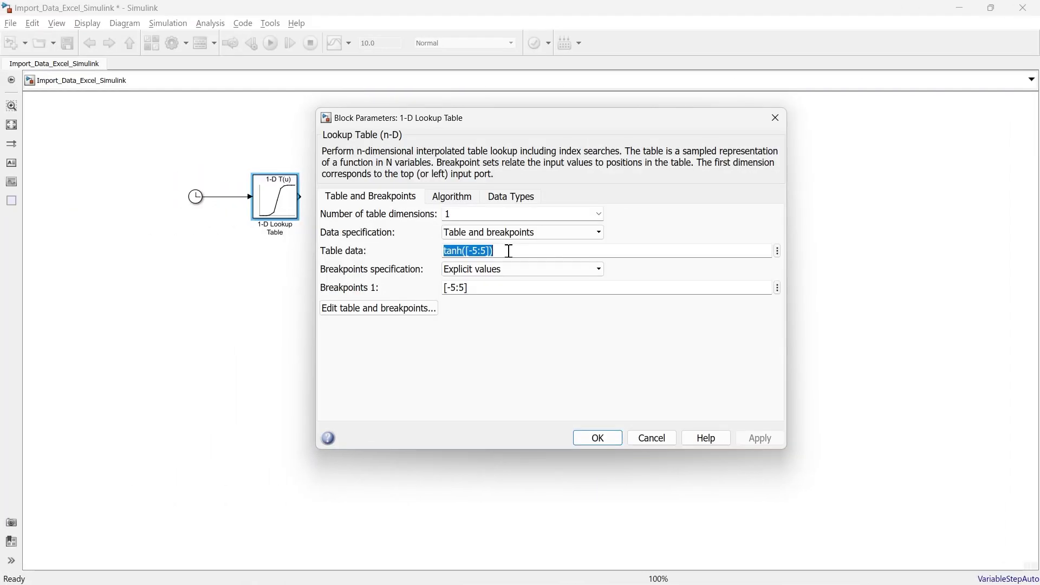
text(TemperatureC)
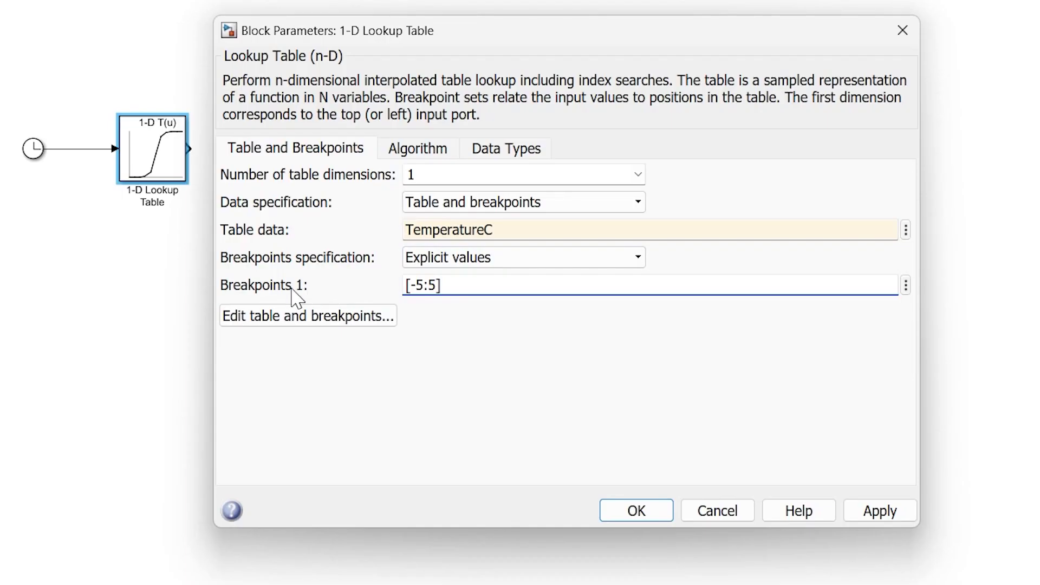
Check the first and last row numbers of TemperatureC in MATLAB and set the lookup table's Breakpoints 1 to 1:48
double_click(474, 285)
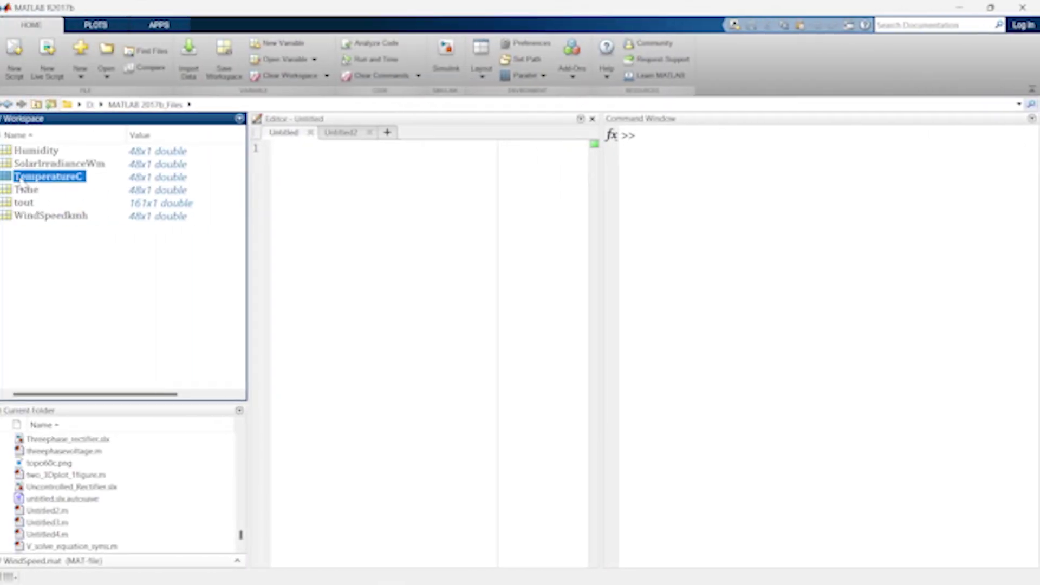
double_click(22, 179)
click(367, 146)
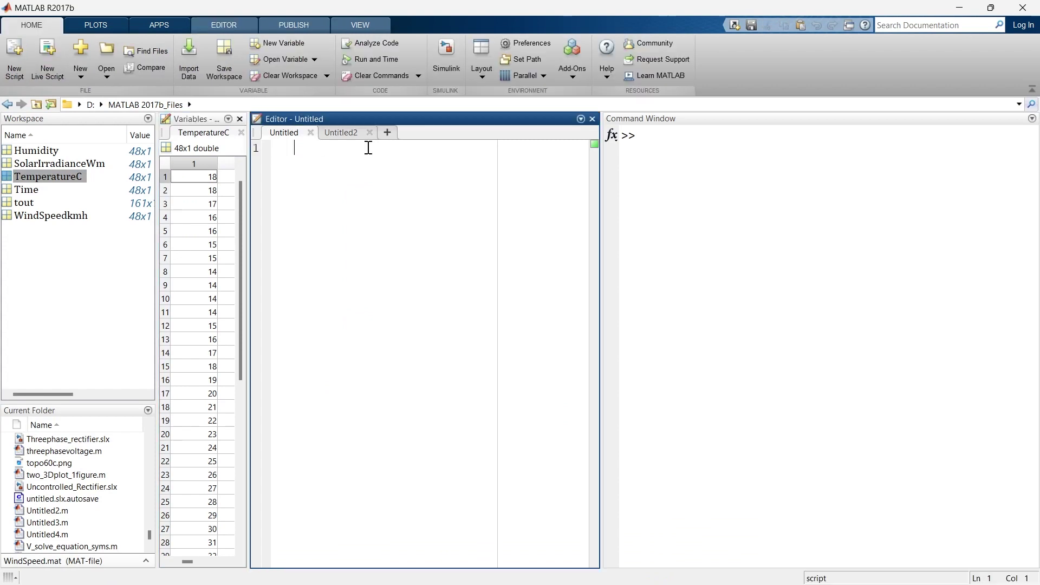
drag(248, 180, 359, 182)
click(350, 184)
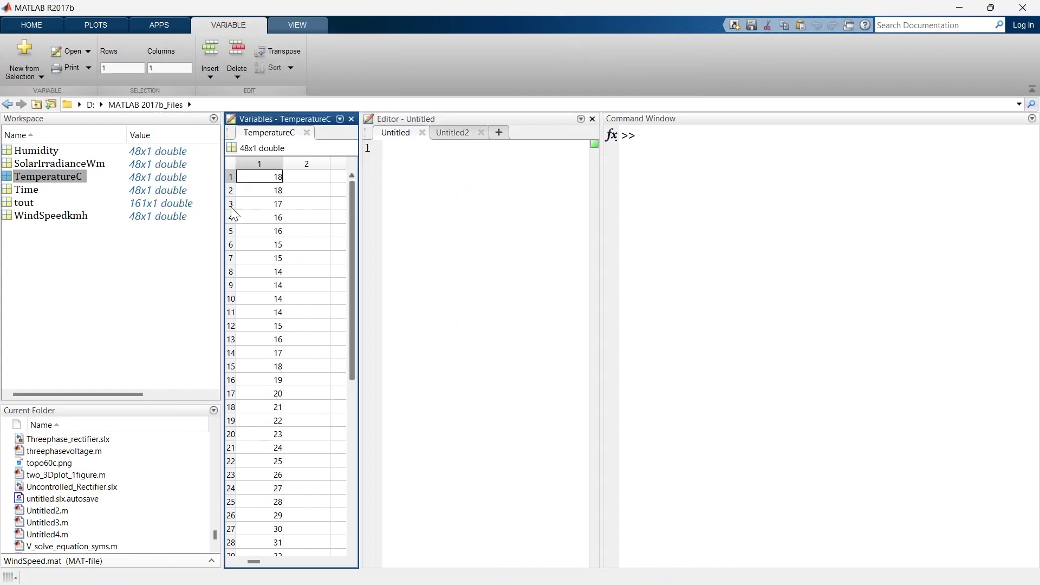
key(Right)
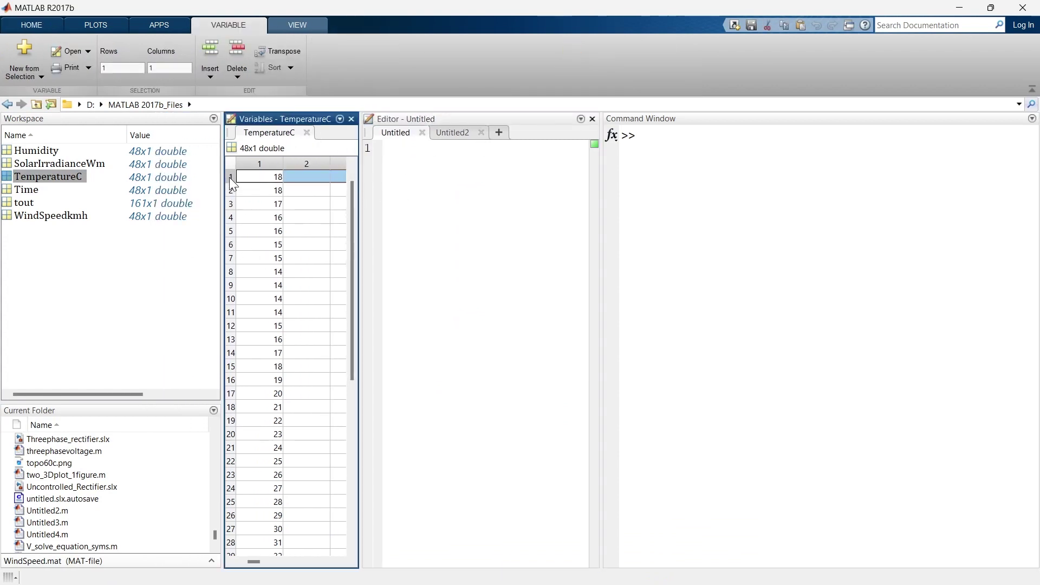
drag(351, 191, 346, 434)
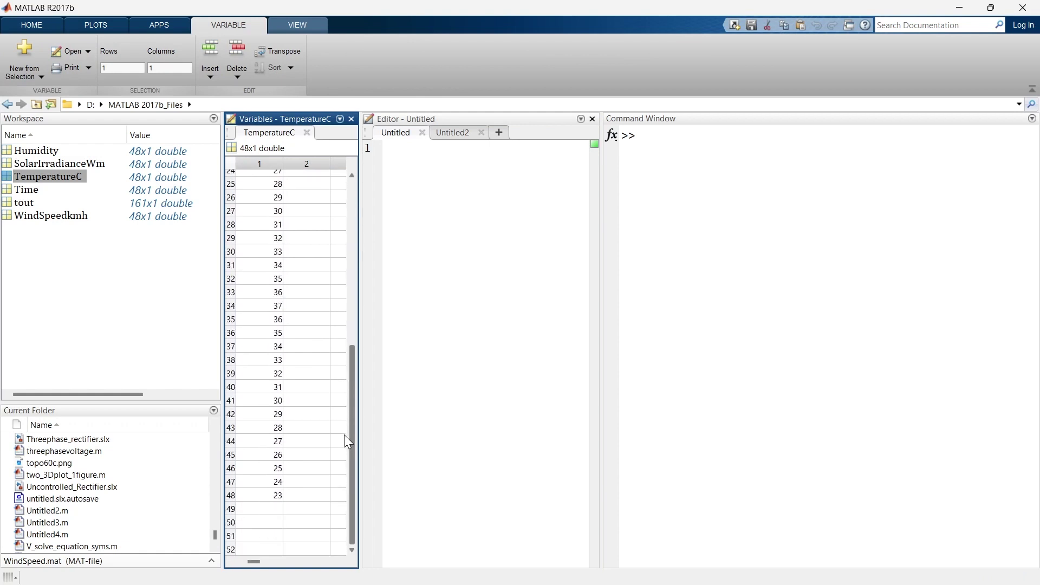
click(233, 497)
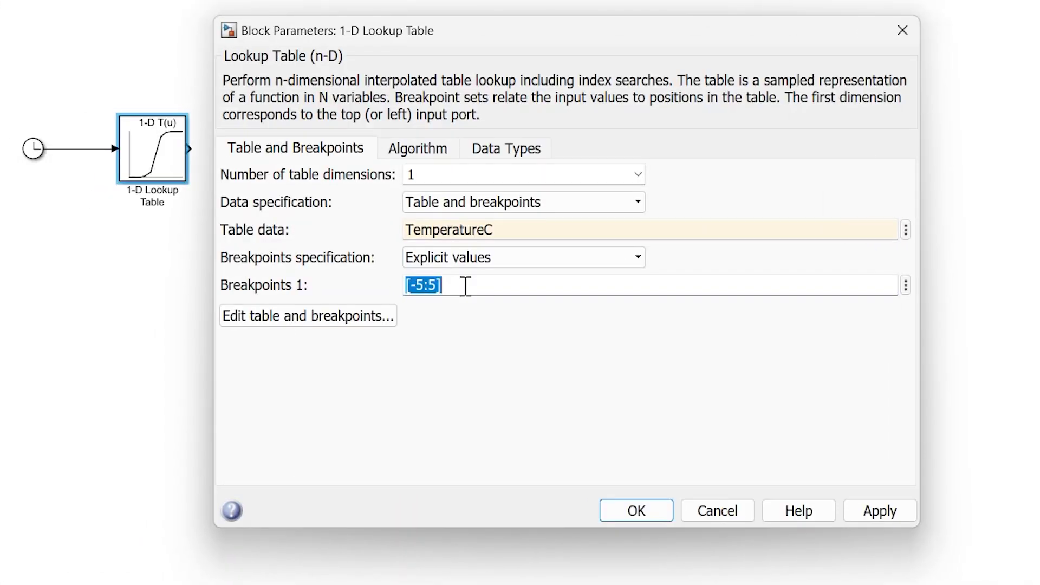
text(1:48)
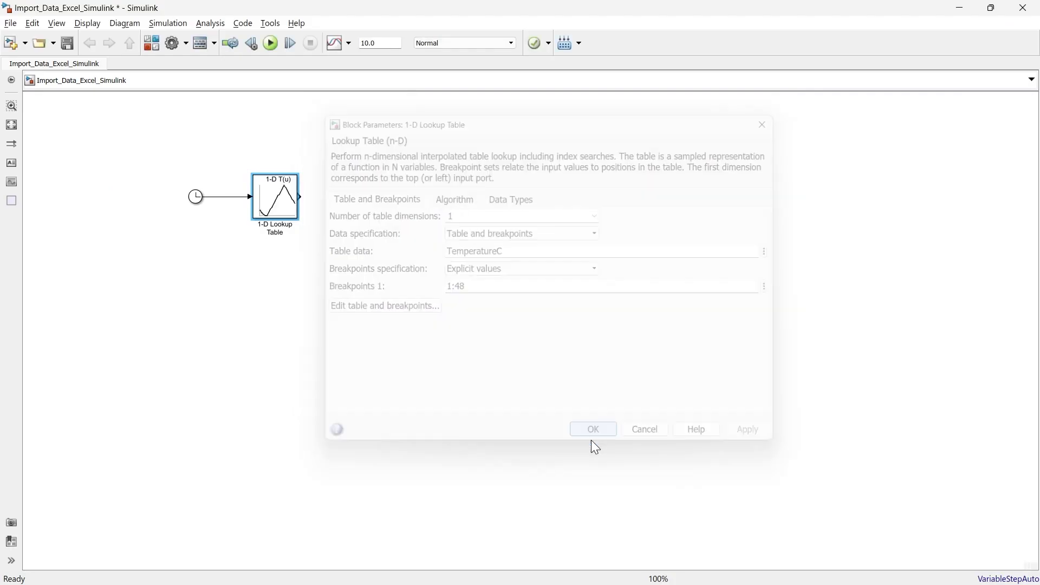
click(637, 515)
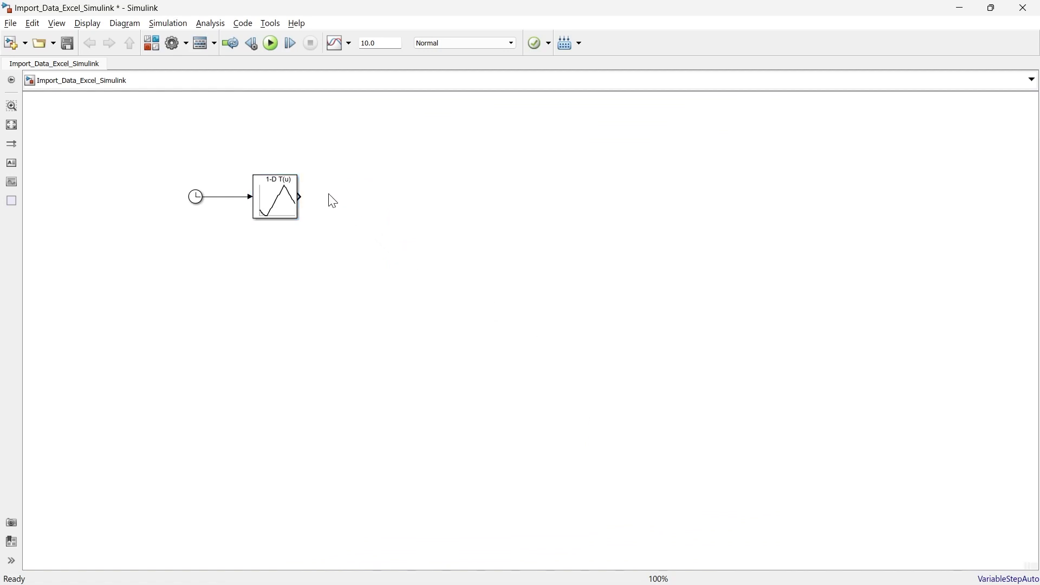
Add a Scope block from Simulink/Sinks and connect the 1-D Lookup Table's output to it
text(sco)
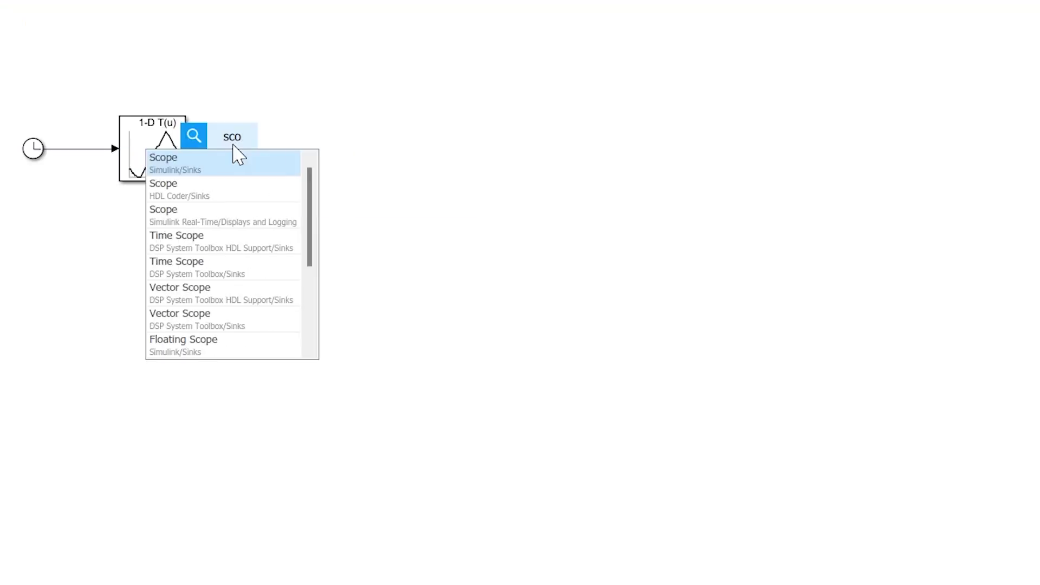
key(Return)
drag(188, 147, 212, 146)
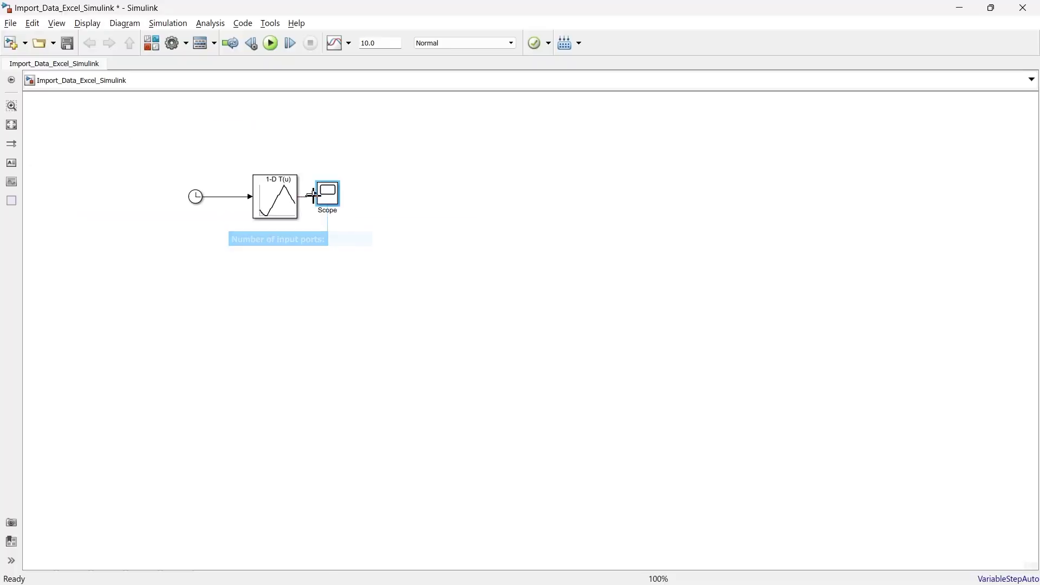
Set the simulation stop time to 48 and run the model
triple_click(381, 42)
text(48)
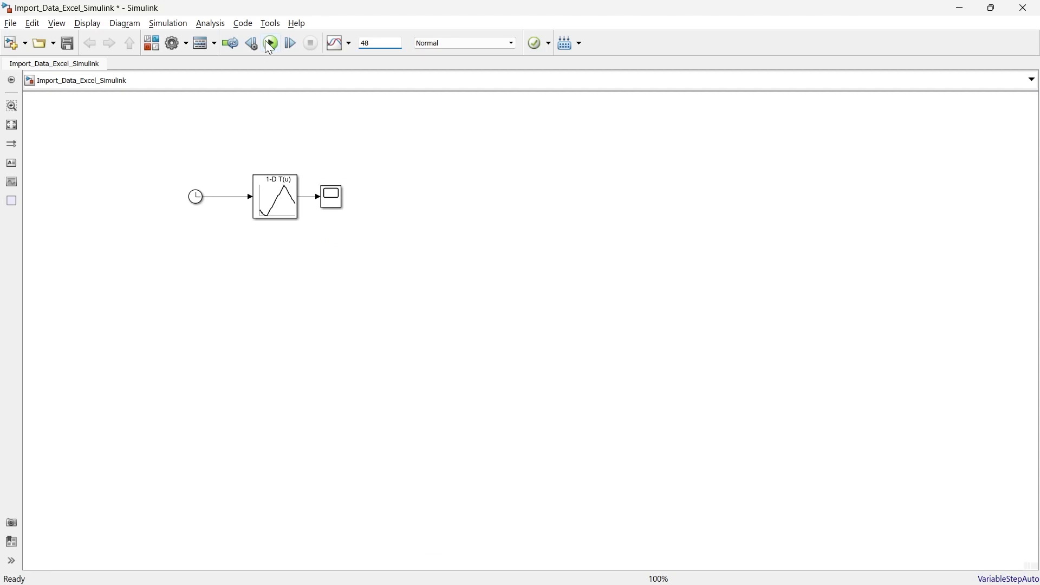
click(271, 44)
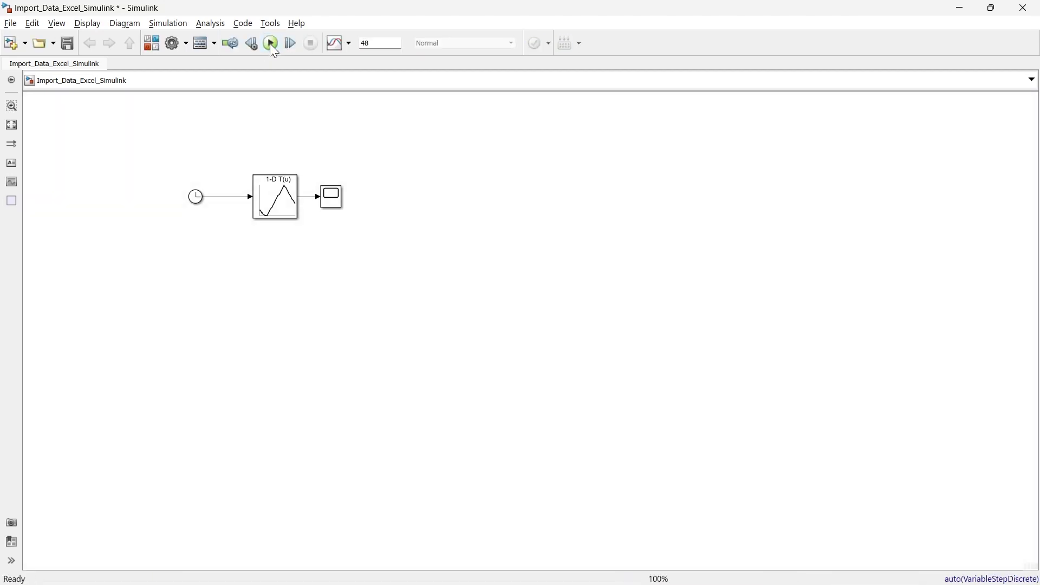
View the lookup table's output curve in the Scope and close the Scope window
click(336, 199)
double_click(242, 157)
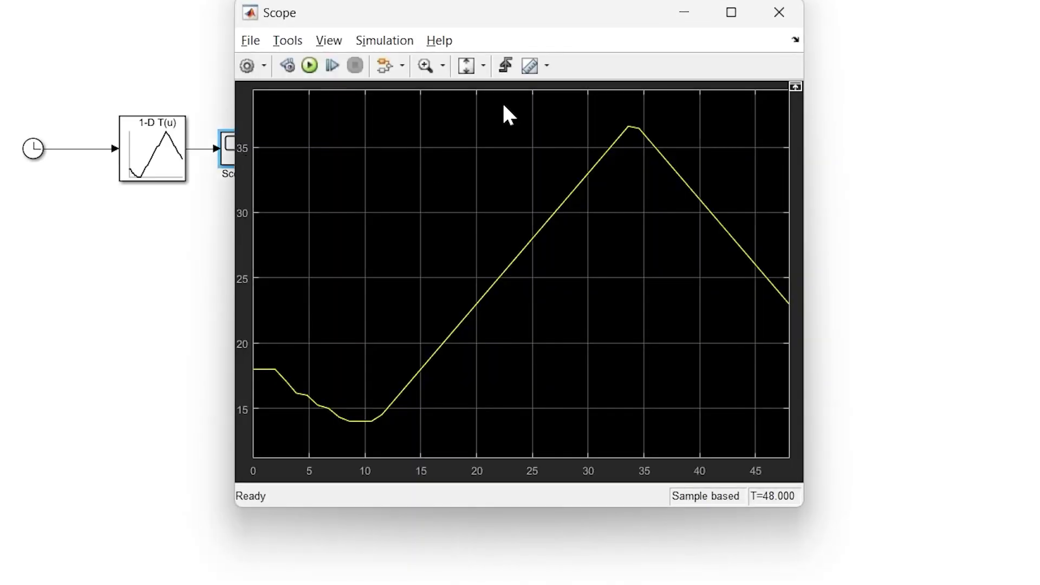
drag(485, 19, 615, 14)
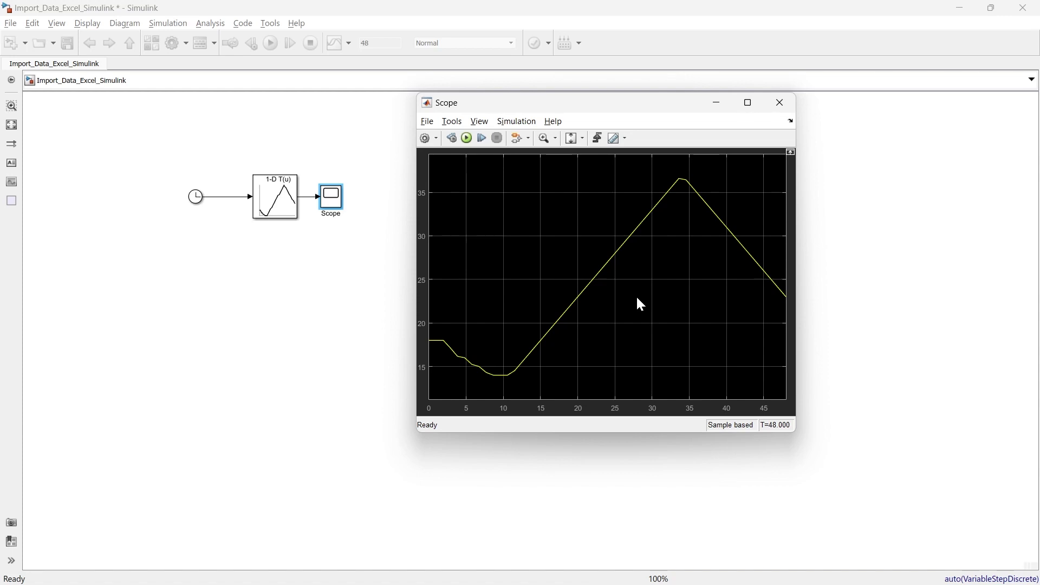
click(780, 108)
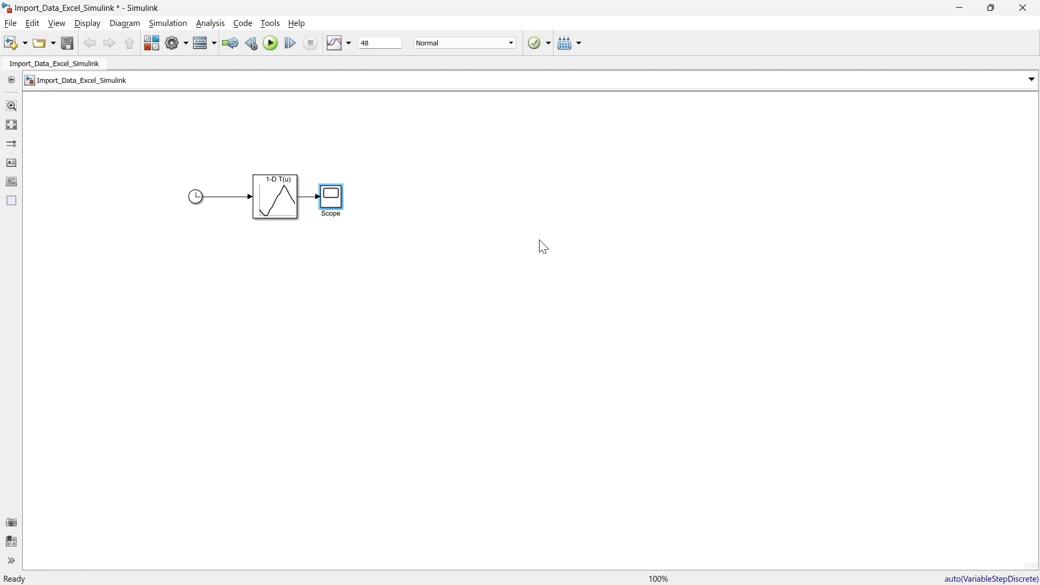
Delete the clock, lookup table and scope from the model and add a Signal Builder block from Simulink/Sources
drag(533, 151, 2, 286)
key(Delete)
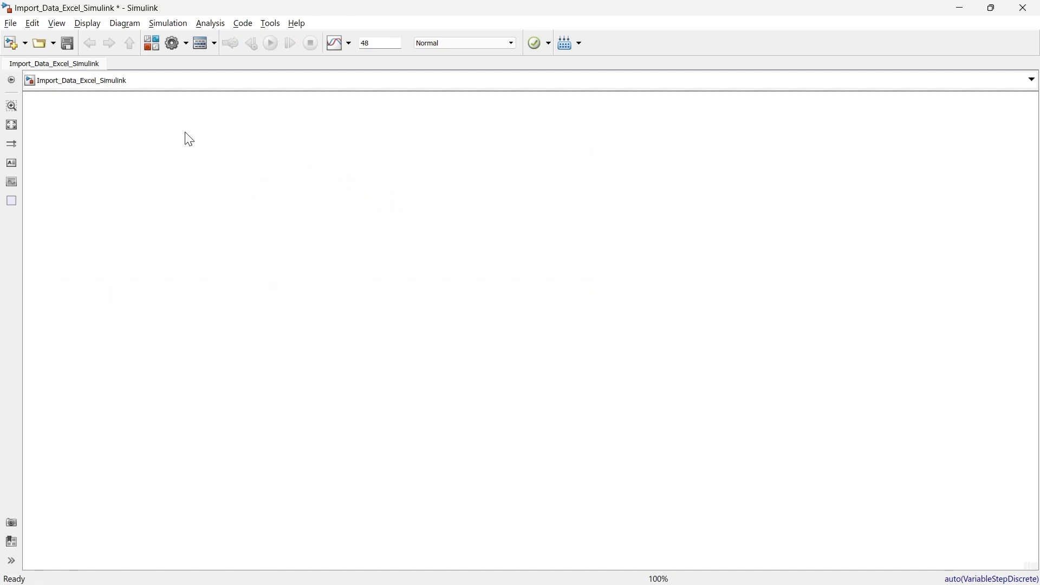
click(150, 44)
click(105, 25)
text(signal bui)
text(lder)
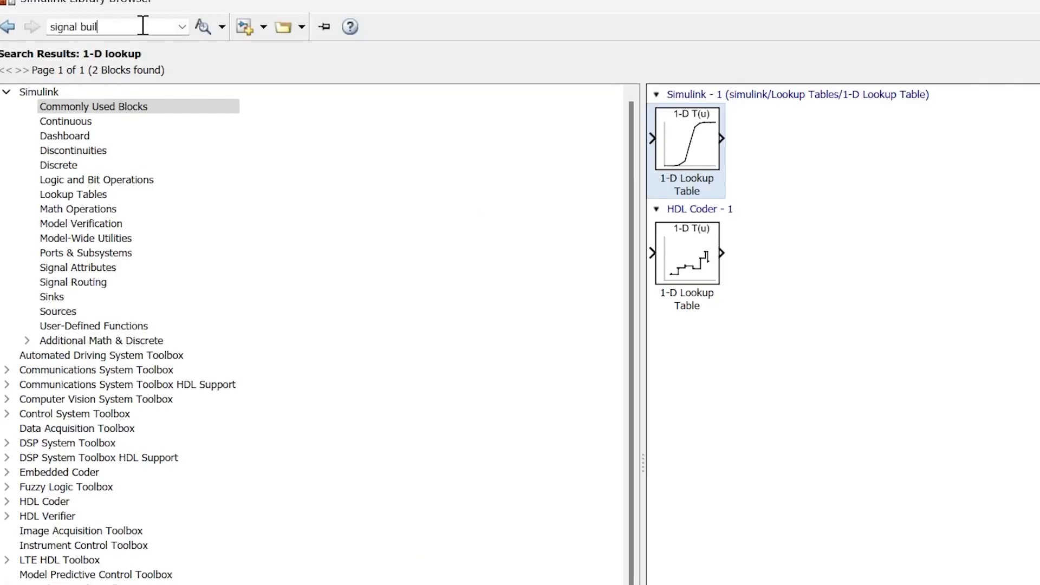
key(Return)
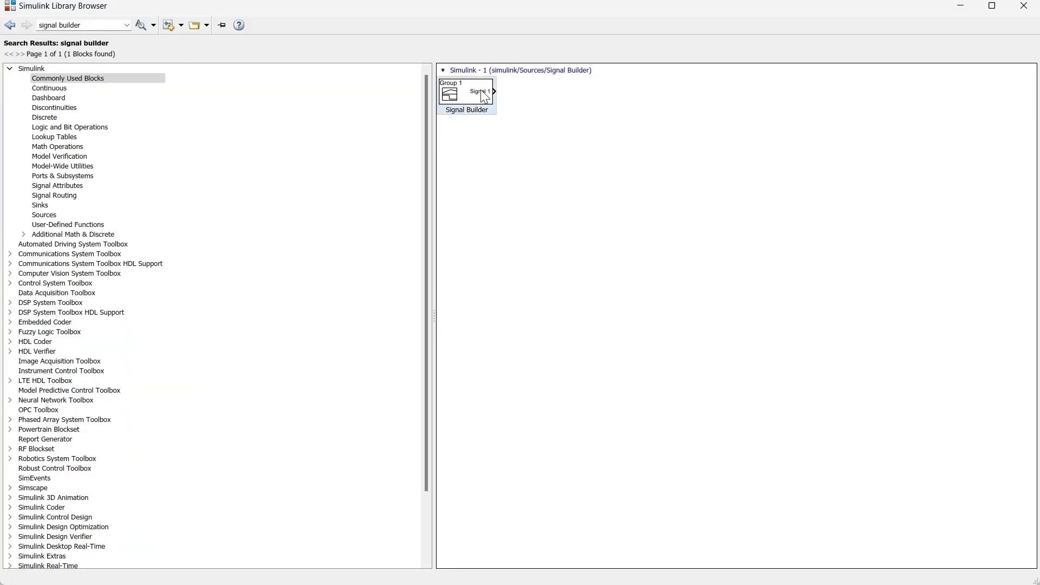
right_click(484, 97)
click(520, 96)
click(960, 6)
drag(522, 335, 257, 225)
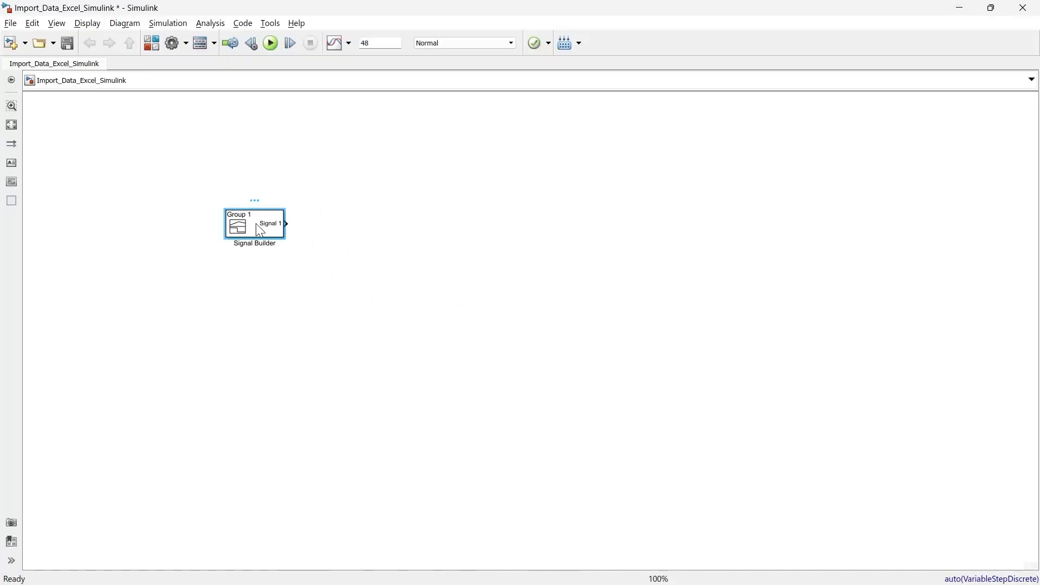
Open the Signal Builder block and load the Excel file Data.xlsx as its file to import
double_click(257, 226)
drag(644, 8, 546, 120)
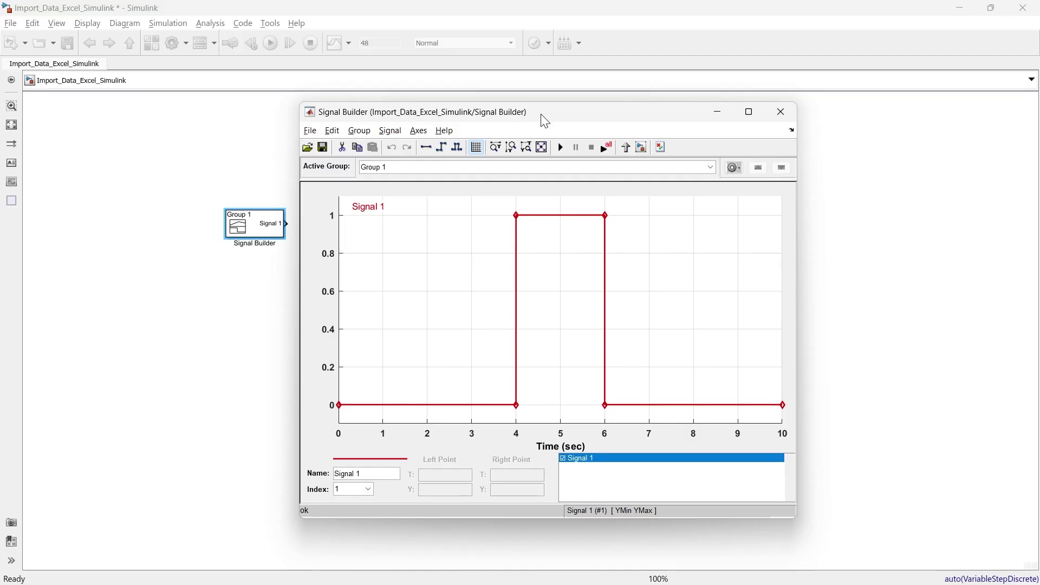
click(310, 131)
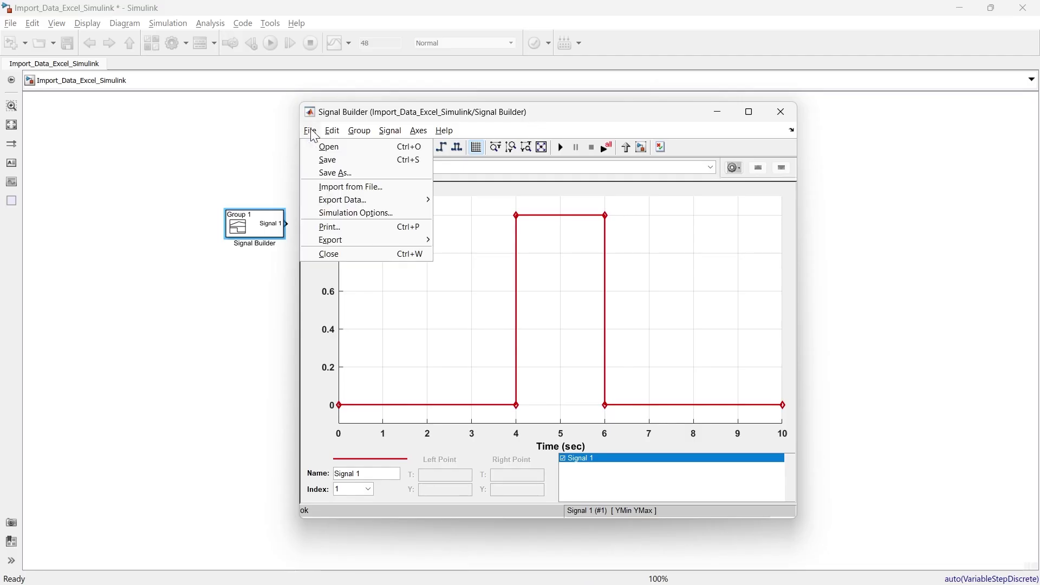
click(374, 196)
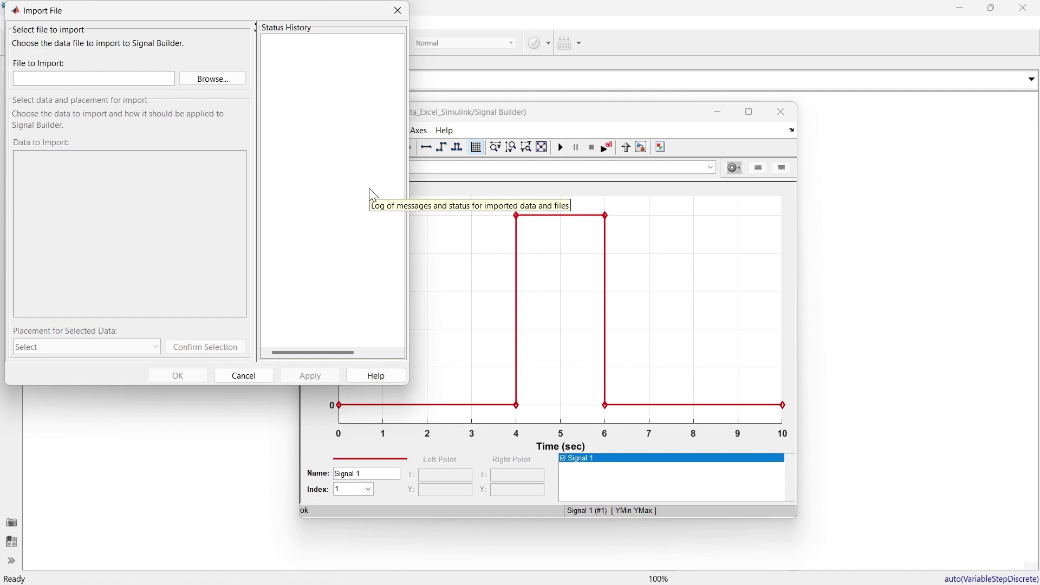
click(198, 80)
click(99, 153)
click(155, 133)
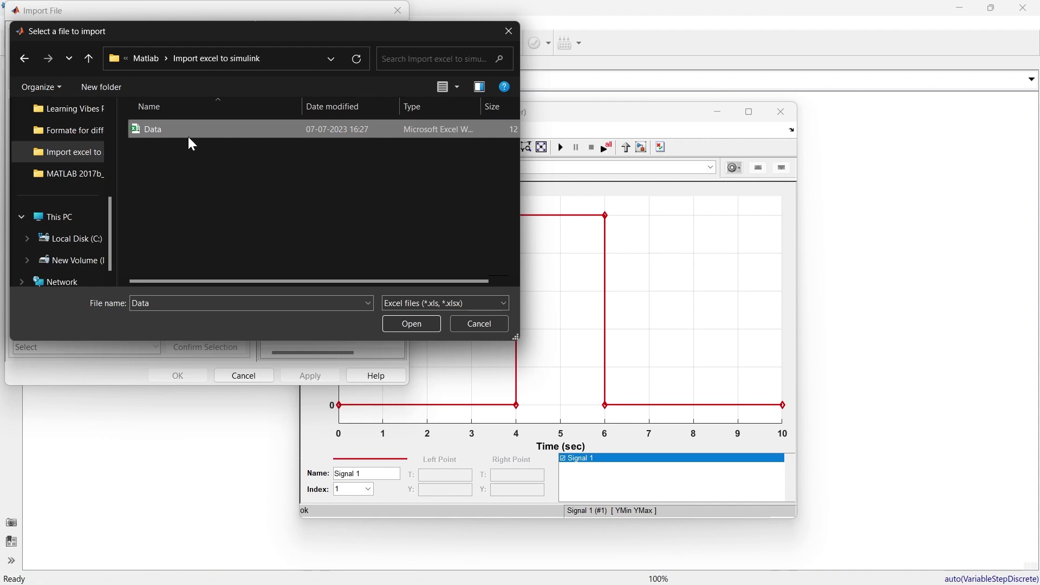
click(410, 324)
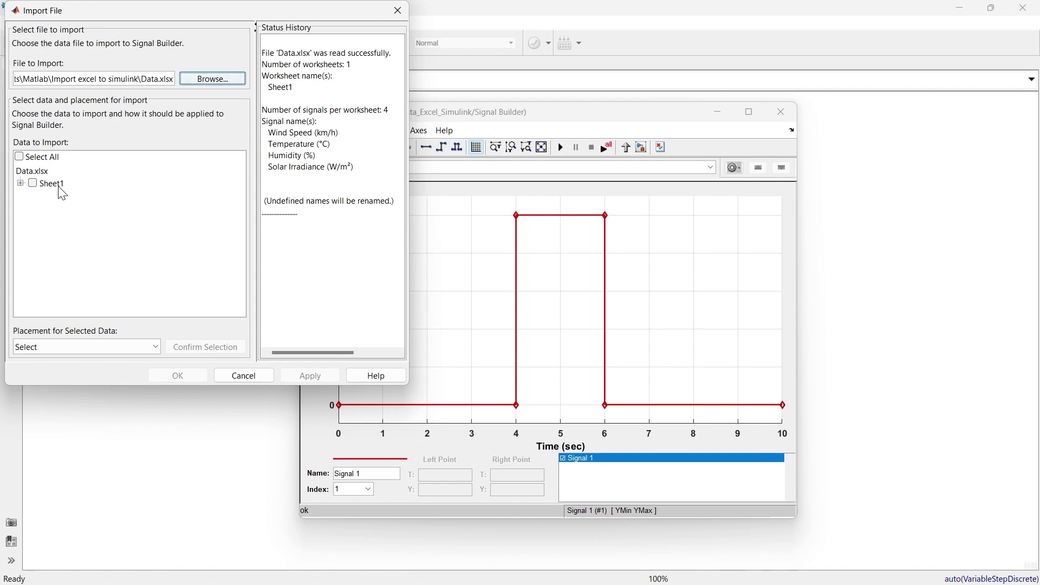
Expand Sheet1 in the data to import and compare its signals with the Wind Speed, Temperature, Humidity and Solar Irradiance columns in Excel
click(20, 183)
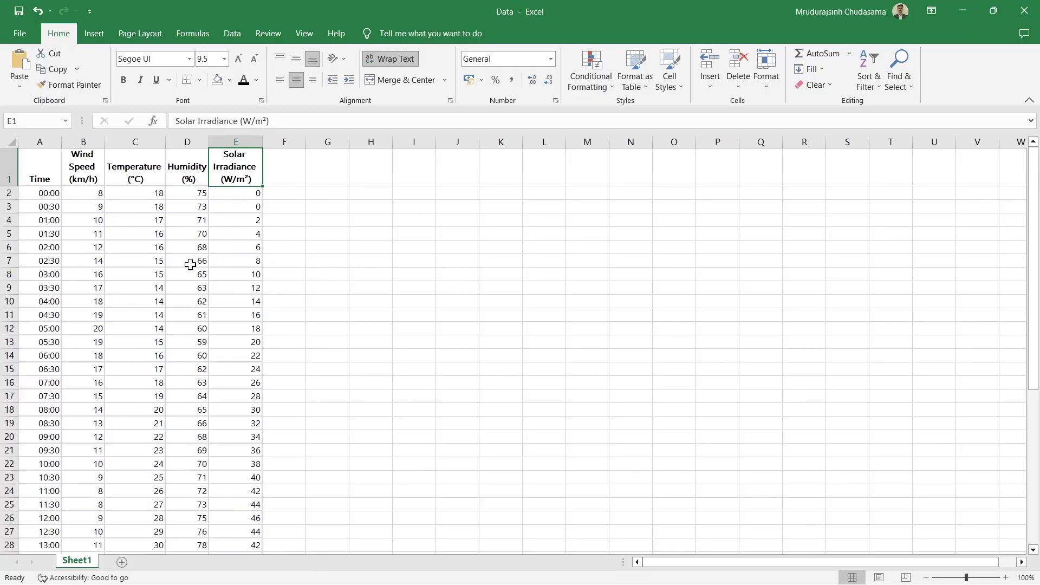
click(79, 209)
click(138, 206)
click(187, 206)
click(237, 205)
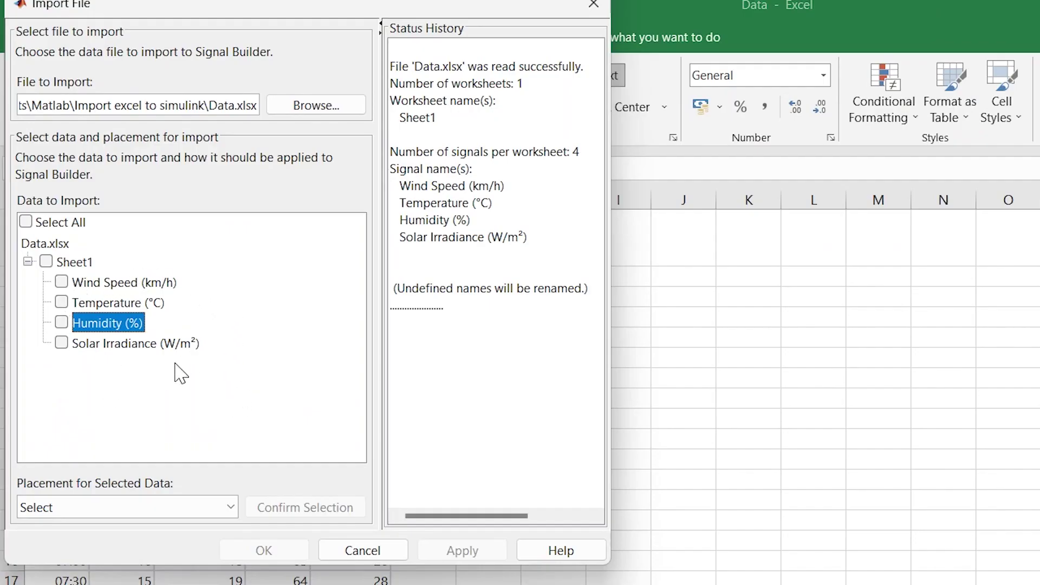
key(Up)
key(Up)
key(Up)
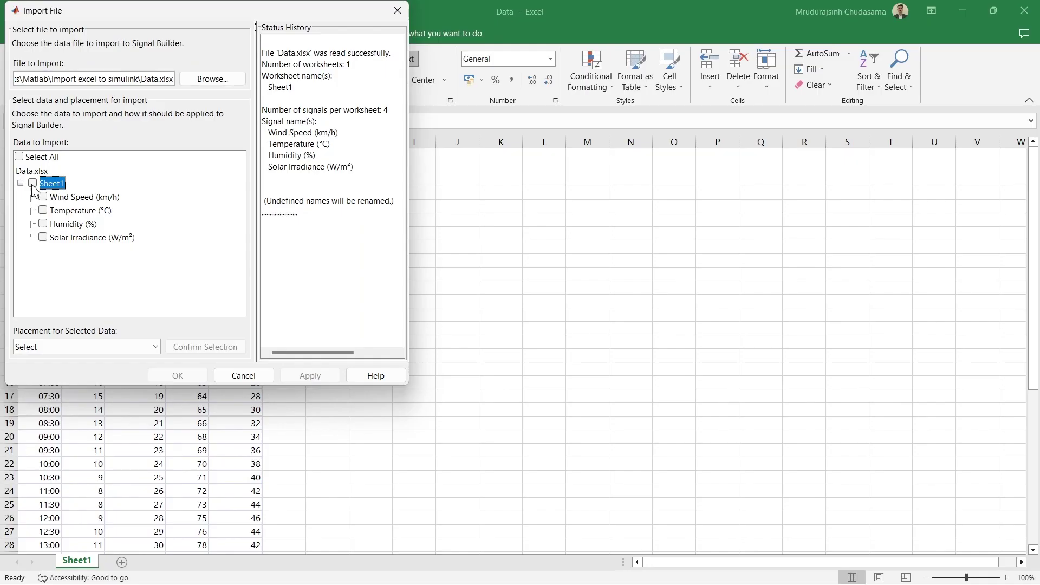
Import all Sheet1 signals into Signal Builder, replacing the existing dataset without saving a copy of the block
click(46, 261)
click(146, 347)
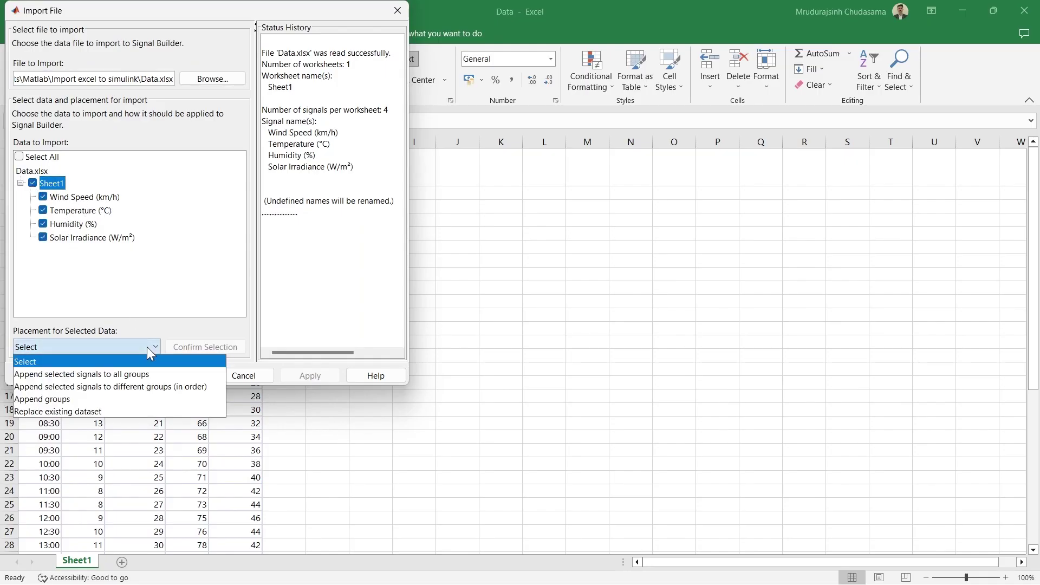
click(121, 413)
click(184, 347)
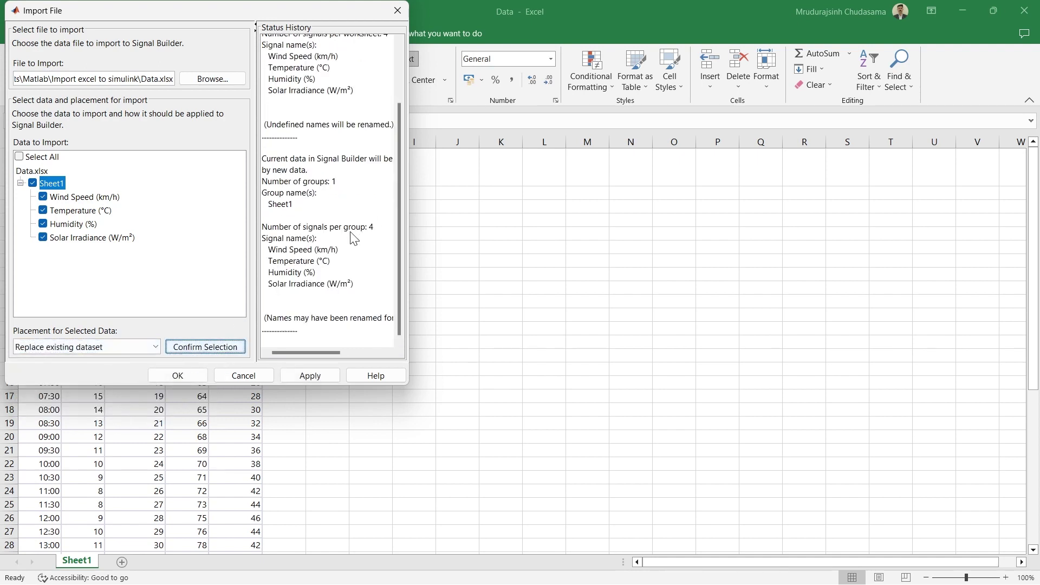
click(311, 378)
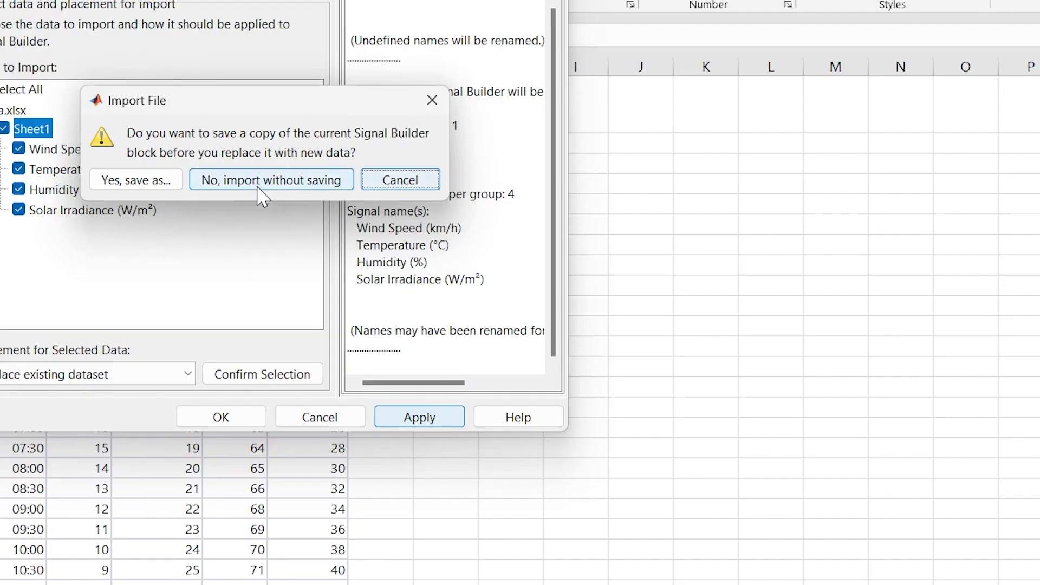
click(203, 220)
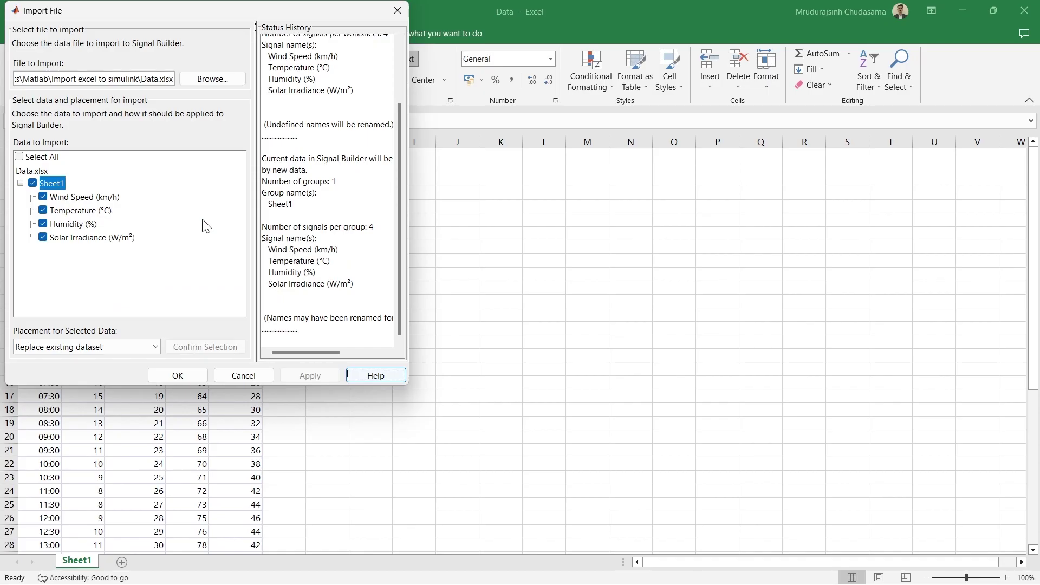
click(954, 10)
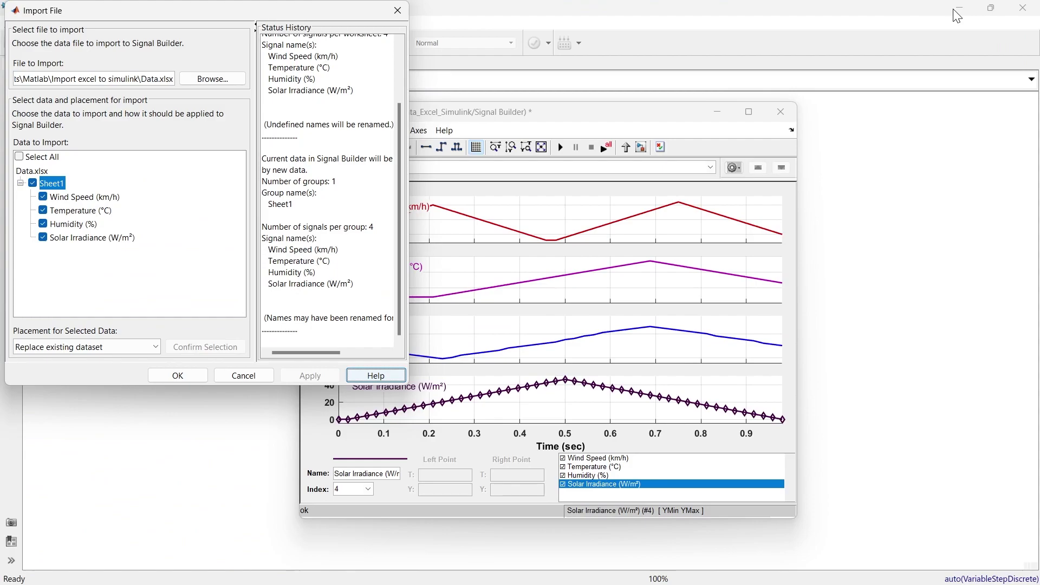
click(398, 11)
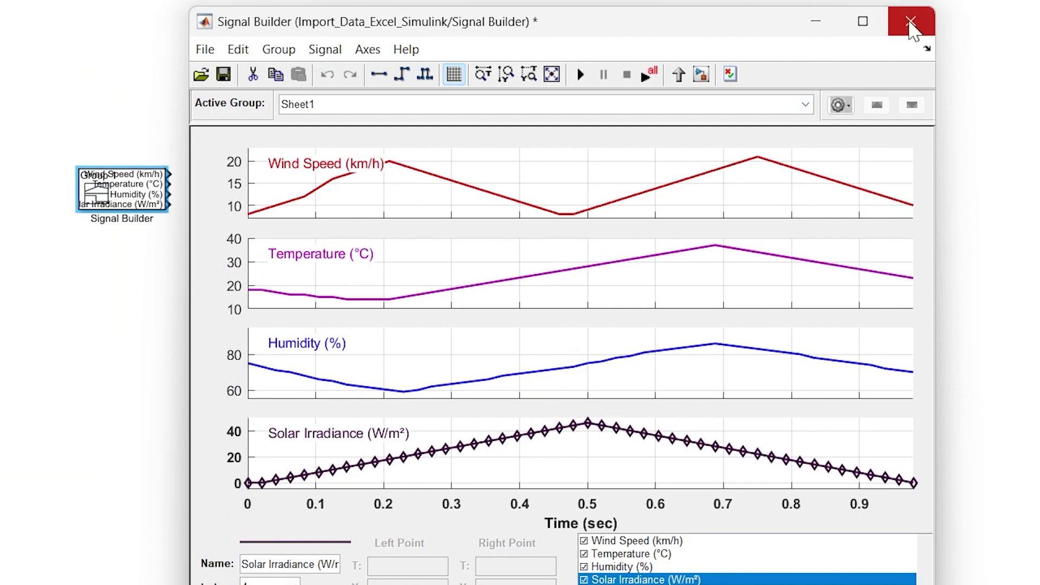
Close Signal Builder and enlarge its block in the model so the four output labels are readable
click(912, 20)
drag(224, 242, 129, 297)
drag(203, 271, 210, 237)
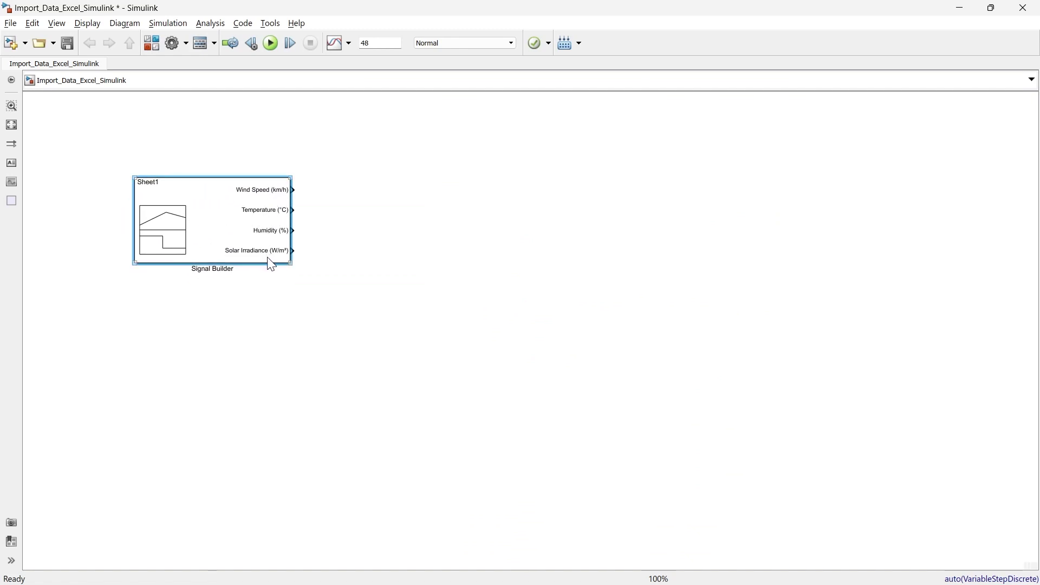
Add a Scope block and connect the Wind Speed, Temperature, Humidity and Solar Irradiance outputs to it, with its inputs aligned
double_click(458, 212)
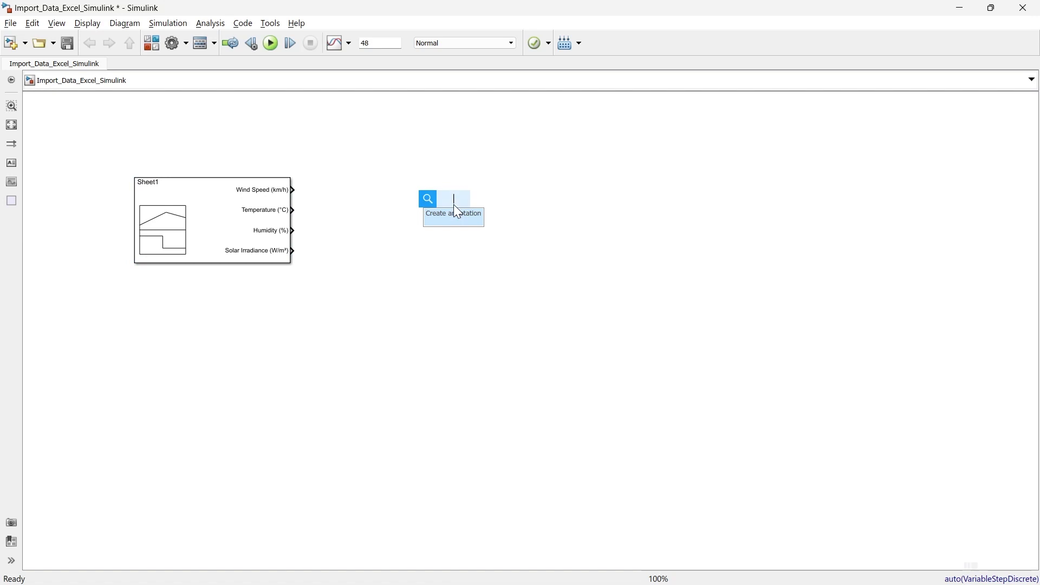
text(scope)
key(Return)
drag(444, 198, 293, 190)
drag(293, 210, 490, 263)
drag(310, 199, 542, 231)
drag(310, 229, 542, 225)
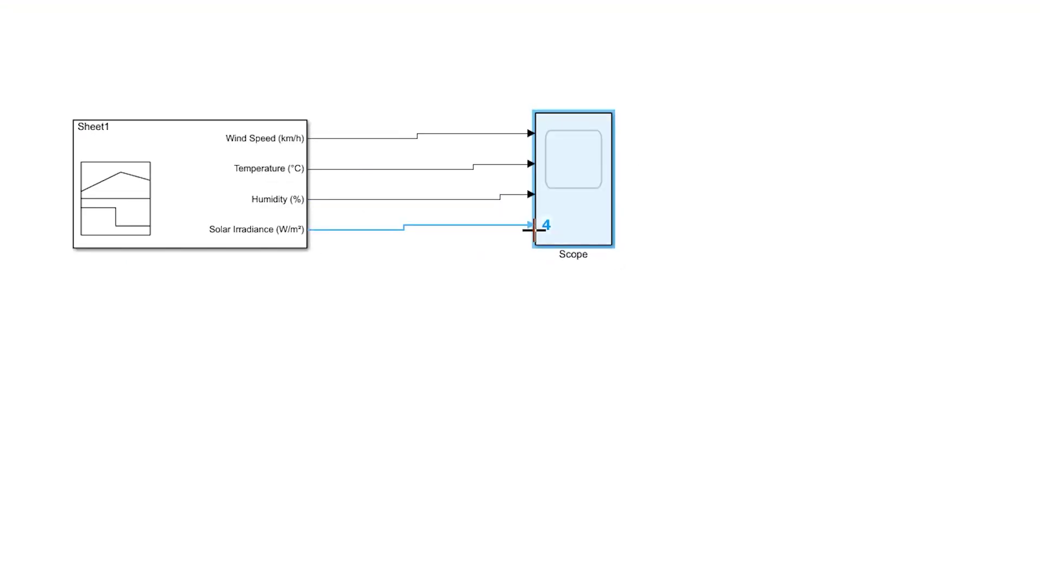
click(476, 227)
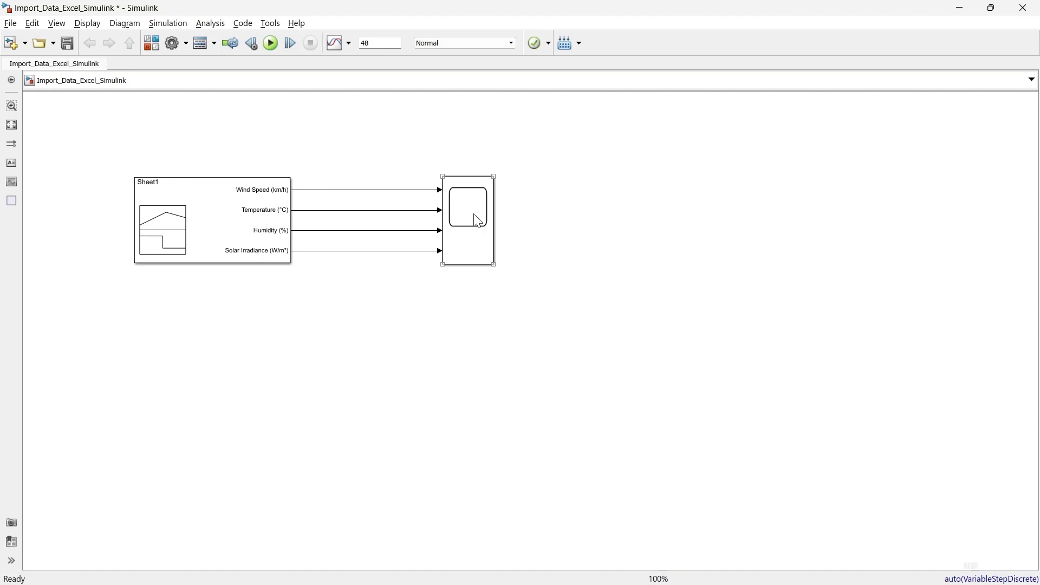
Run the model and view the four imported signals in the Scope
click(270, 46)
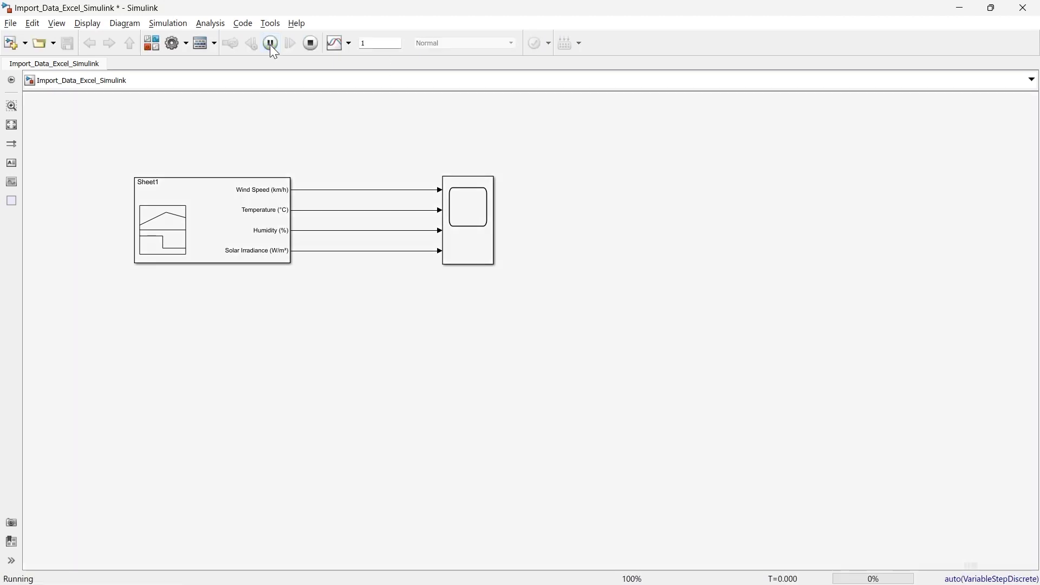
click(465, 220)
double_click(462, 214)
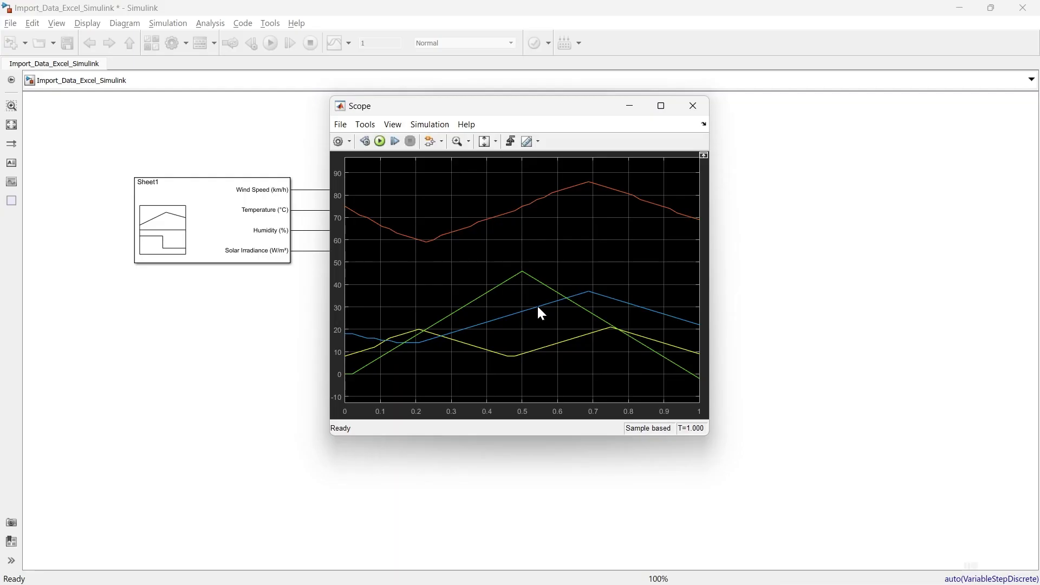
click(702, 111)
Reopen Signal Builder and set the Wind Speed (km/h) signal's index to 2
click(242, 233)
double_click(242, 233)
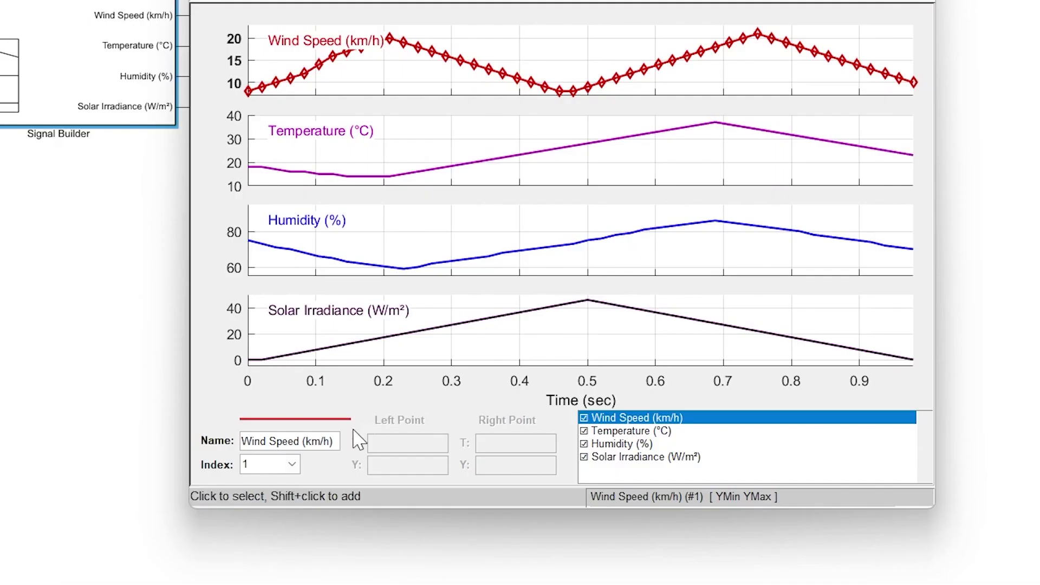
click(369, 489)
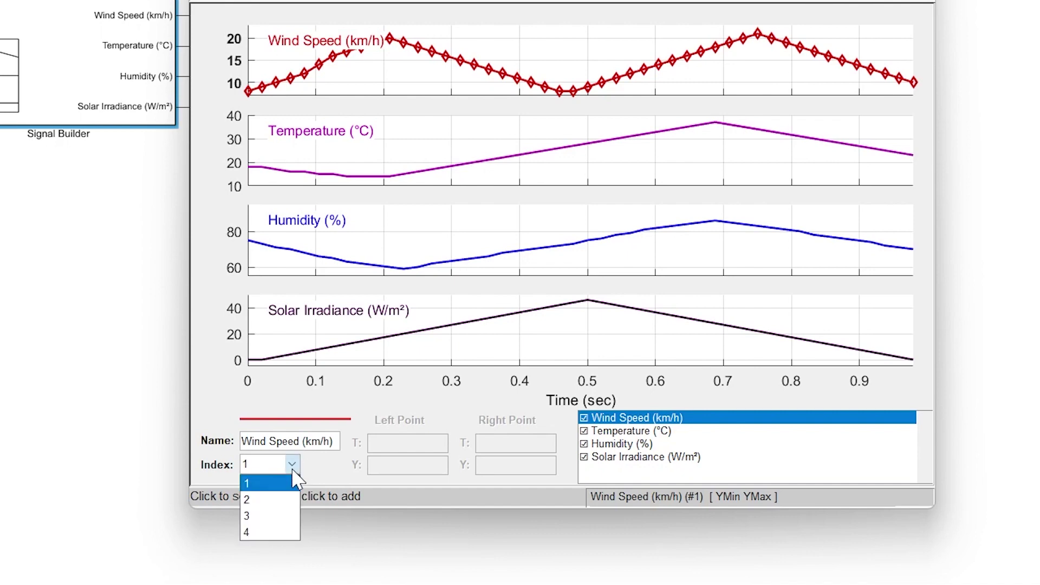
click(281, 498)
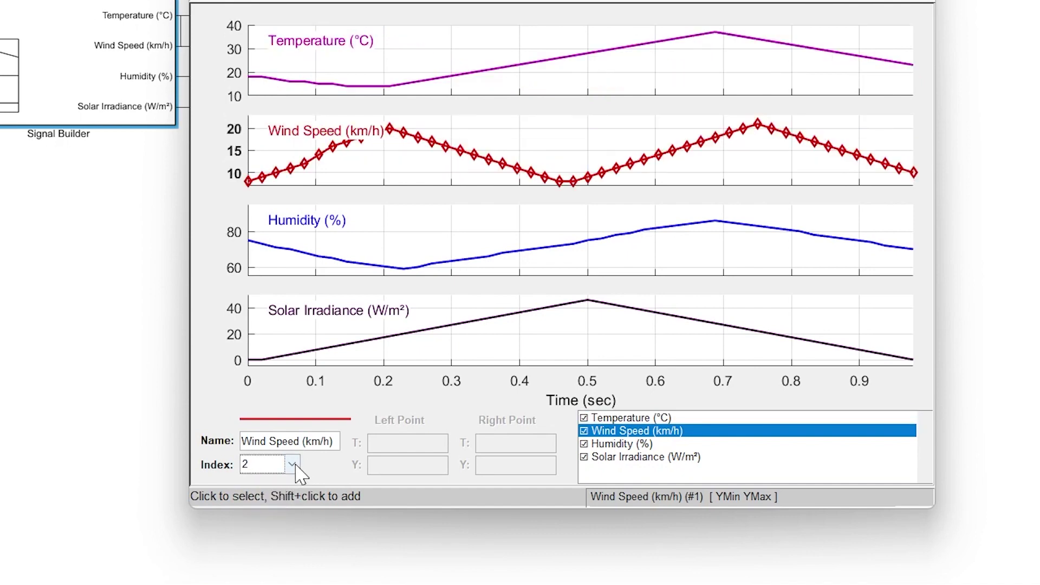
click(292, 464)
click(271, 481)
click(292, 464)
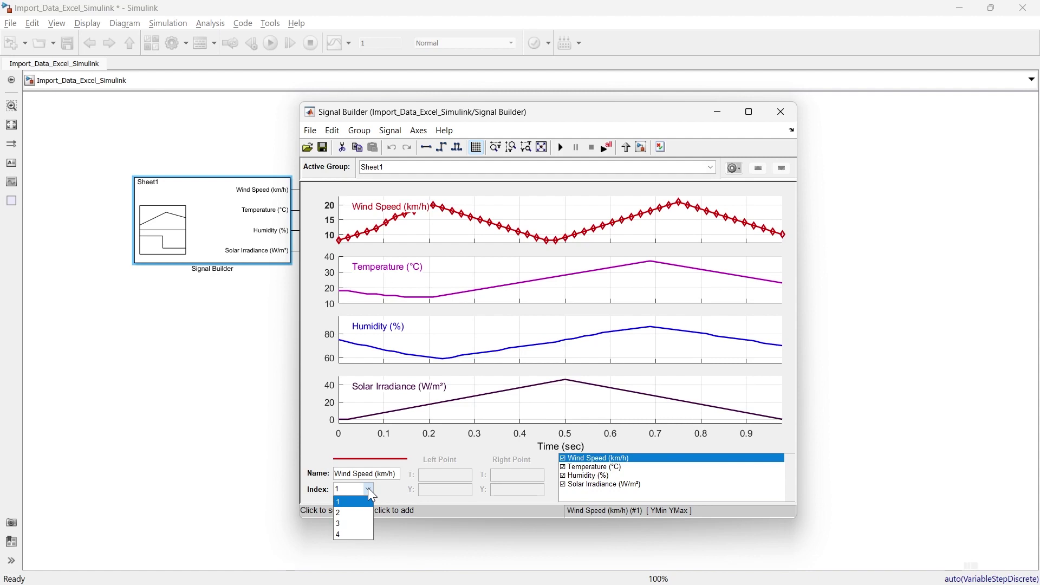
click(360, 512)
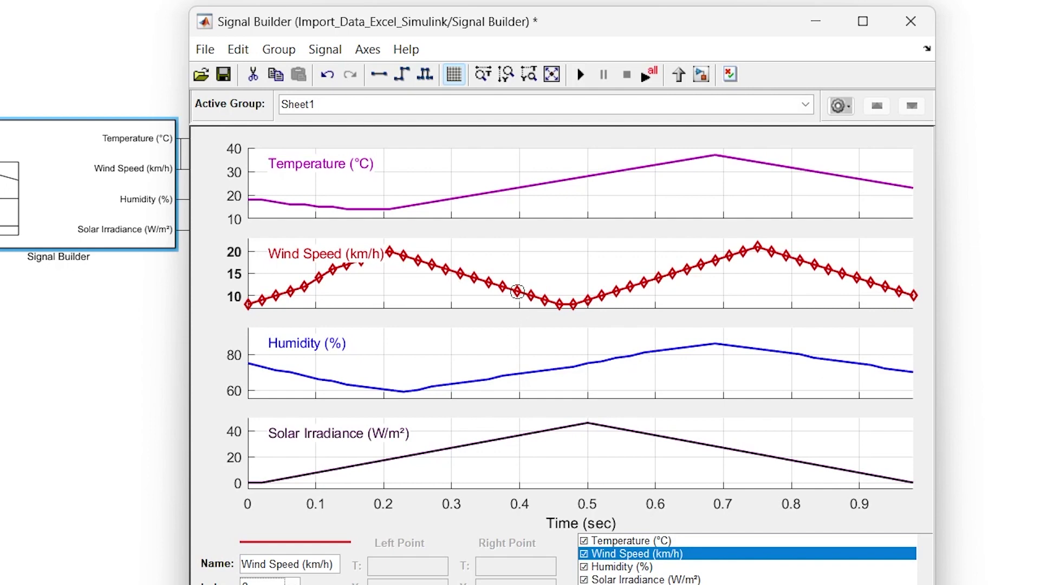
Set the Y value of the Wind Speed point at T = 0.39583 to 18.5
mouse_move(517, 291)
mouse_down()
mouse_move(518, 259)
mouse_move(521, 296)
mouse_up()
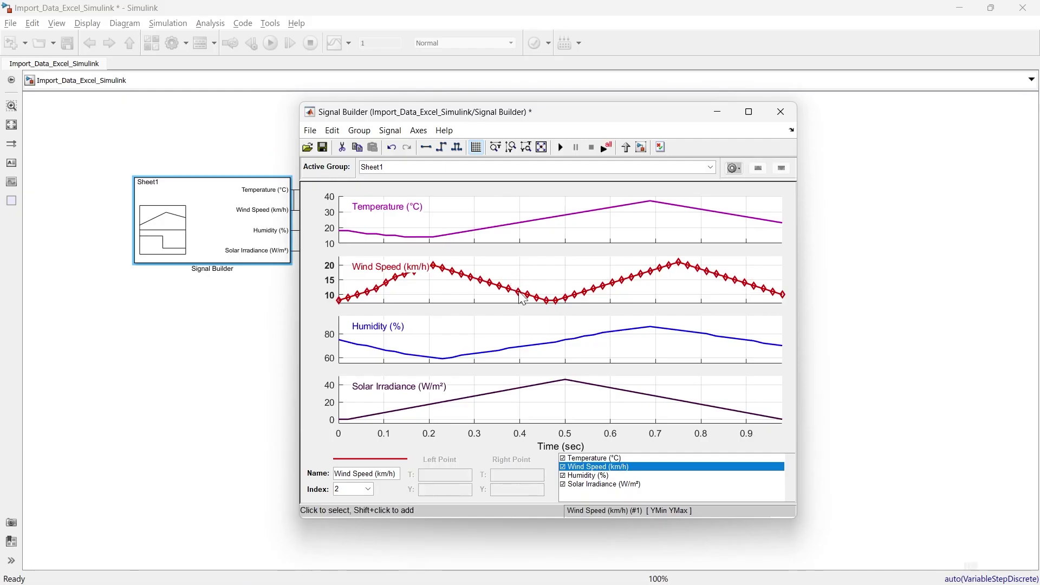
click(520, 291)
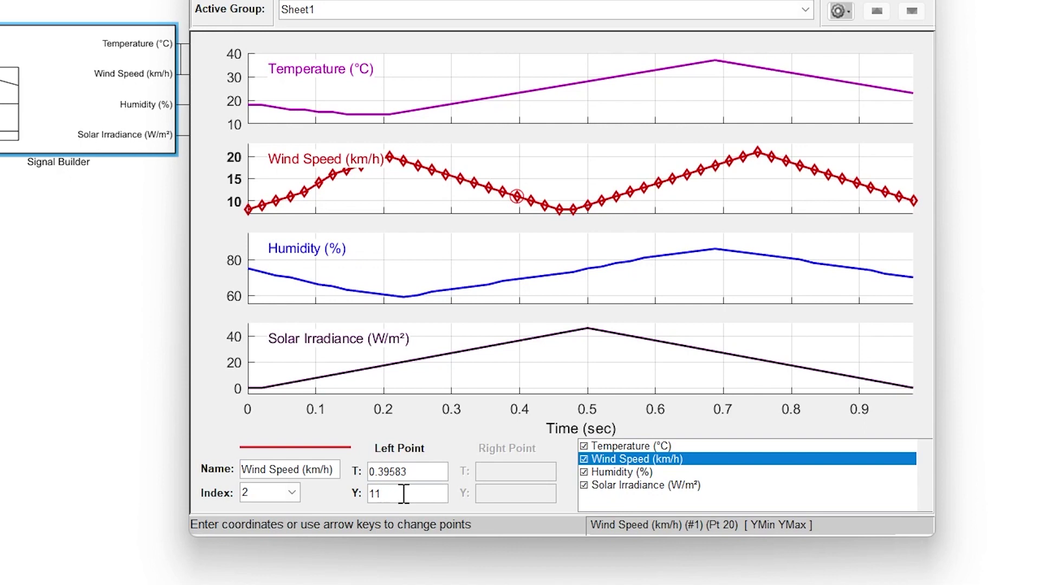
key(BackSpace)
key(BackSpace)
text(1)
text(8.5)
key(Return)
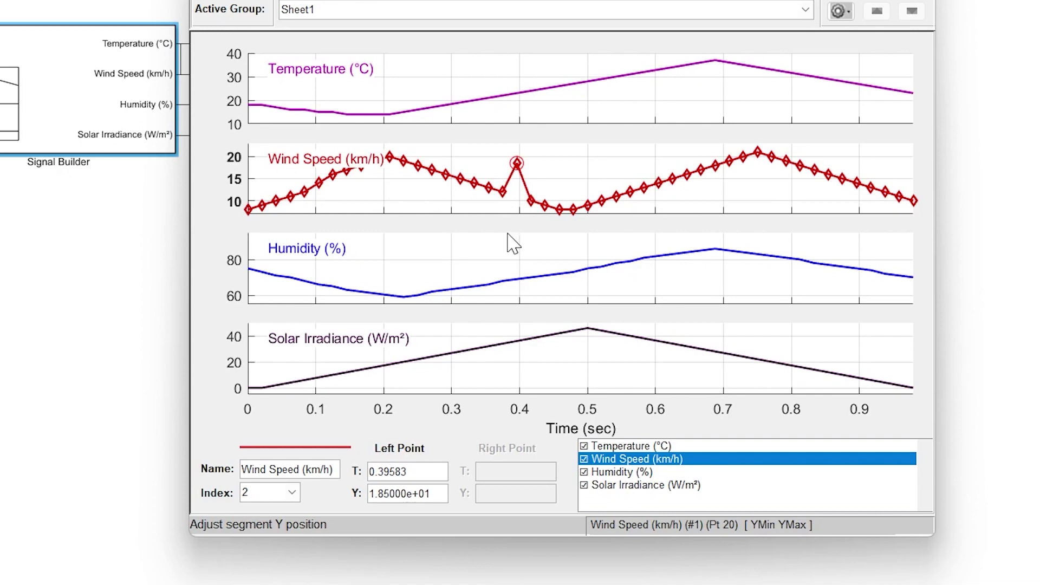
Set the Y value of the Wind Speed point at T = 0.66667 to 3 and close Signal Builder
click(700, 170)
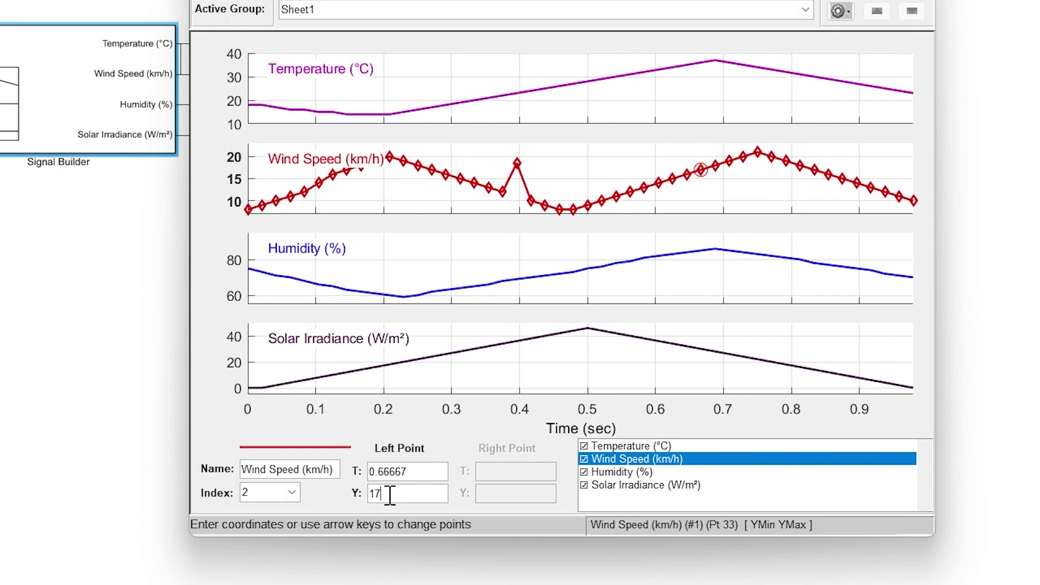
drag(389, 495, 364, 495)
text(3)
key(Return)
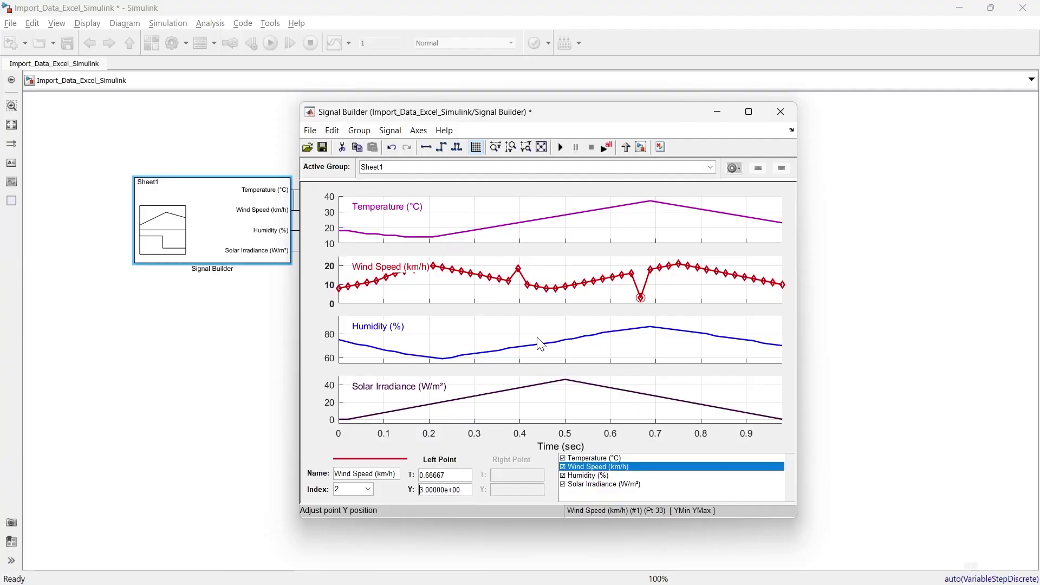
click(780, 111)
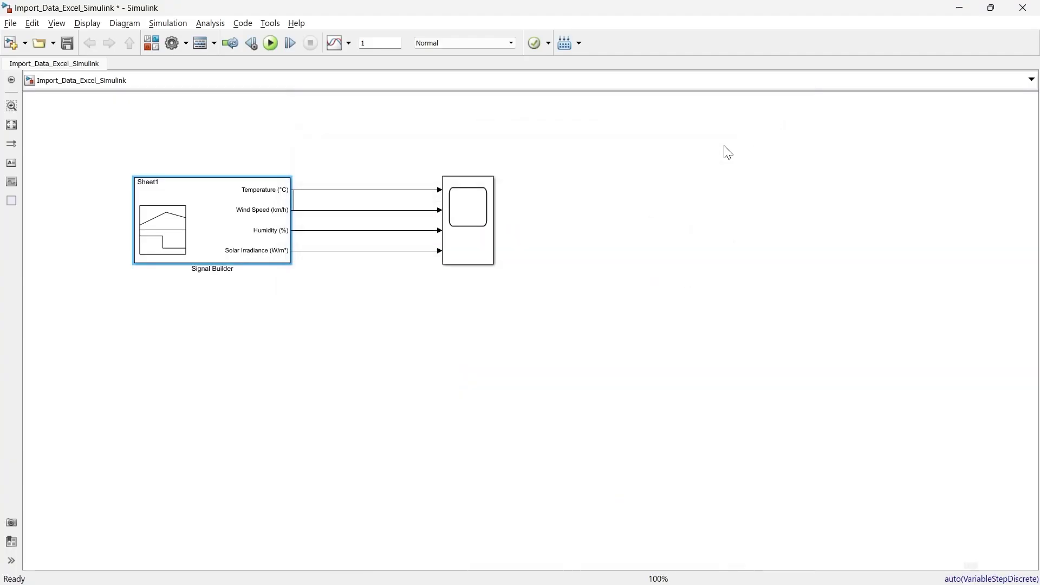
Run the model and review the edited Wind Speed signal in the Scope and in Signal Builder
click(270, 43)
double_click(477, 231)
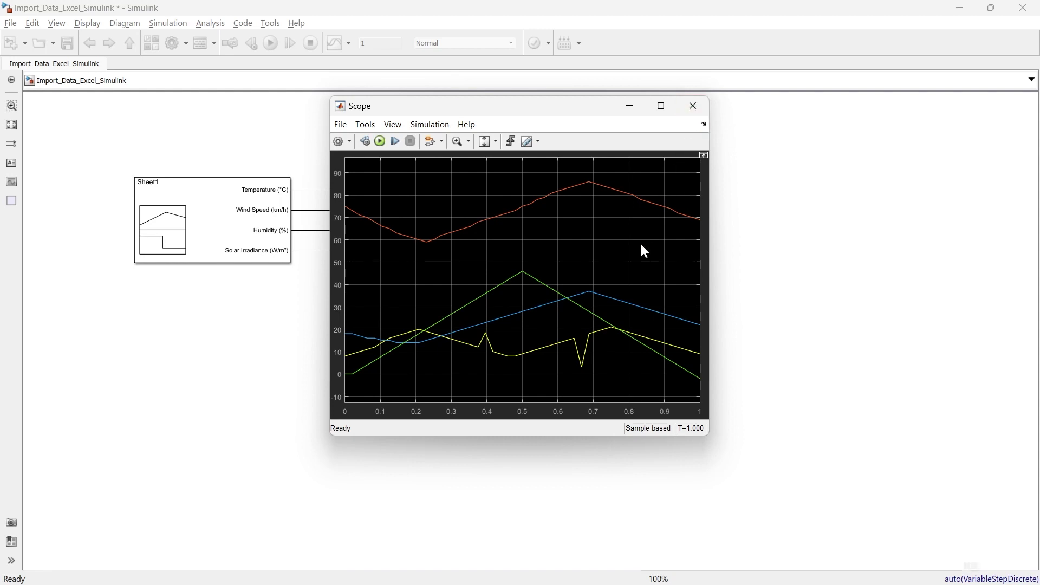
click(697, 107)
double_click(234, 221)
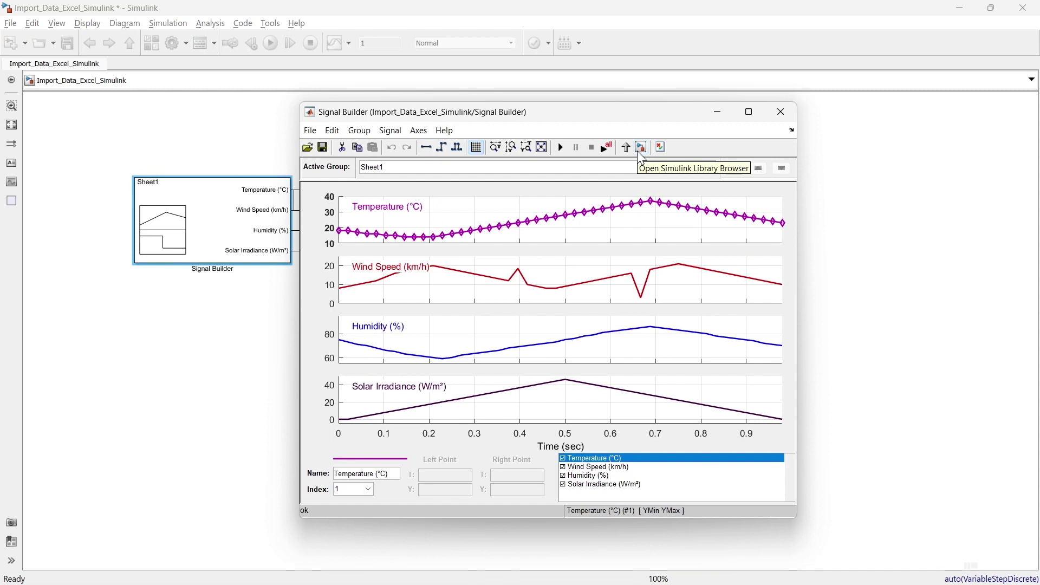
click(781, 113)
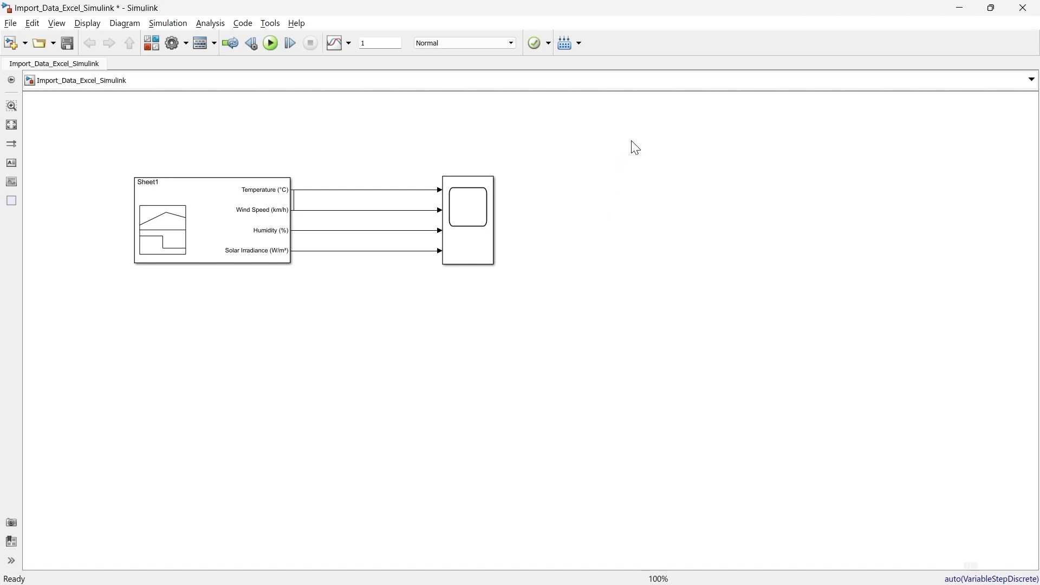
Delete all blocks and lines from the model and open the Simulink Library Browser
key(ctrl+a)
key(Delete)
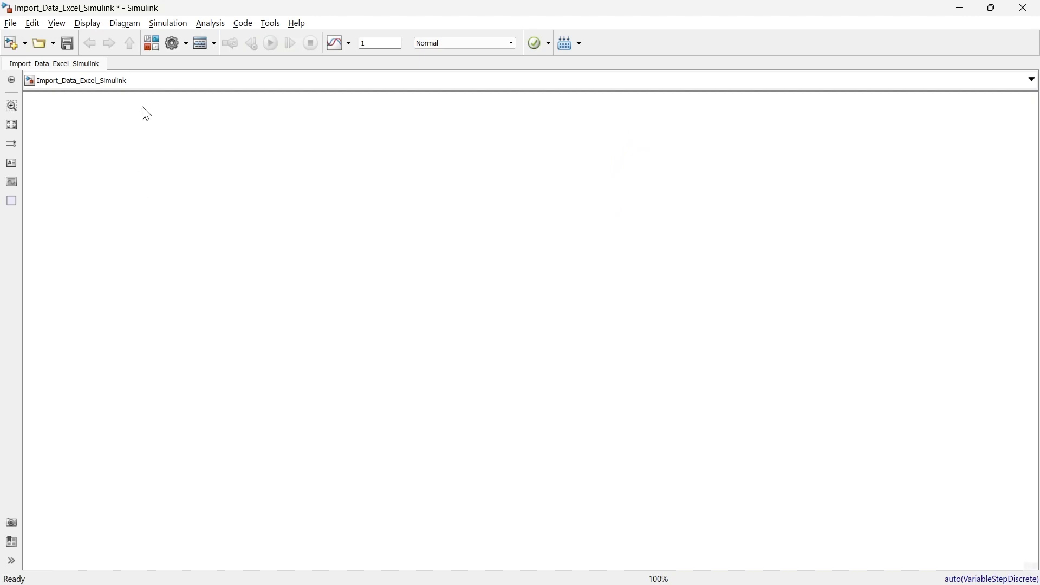
click(151, 43)
Try searching the block library for "from sheet"
triple_click(105, 25)
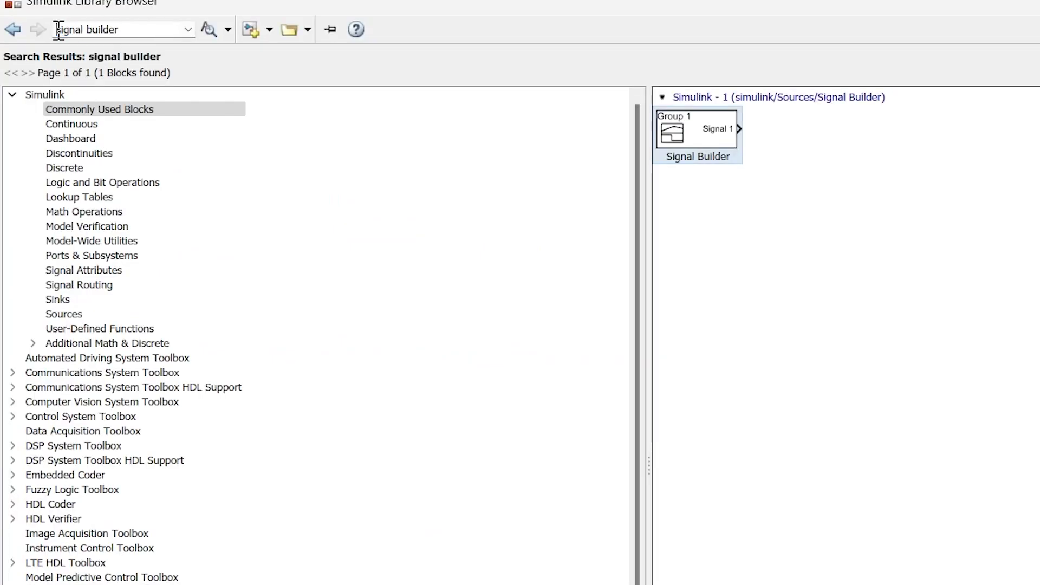
text(from sheet)
key(Return)
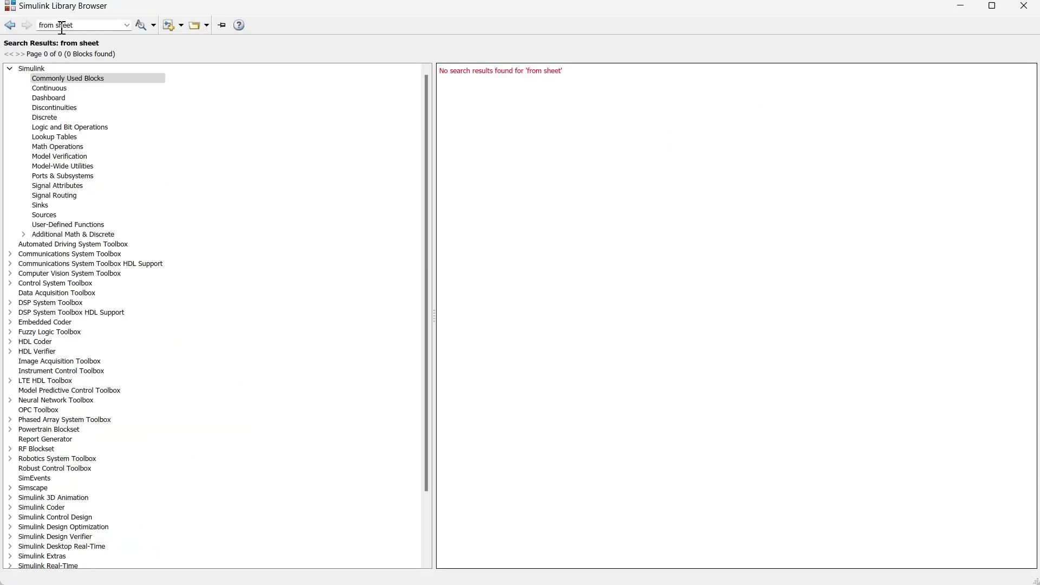
Search the library for "From spreadsheet" and place the From Spreadsheet block in the empty model
triple_click(137, 33)
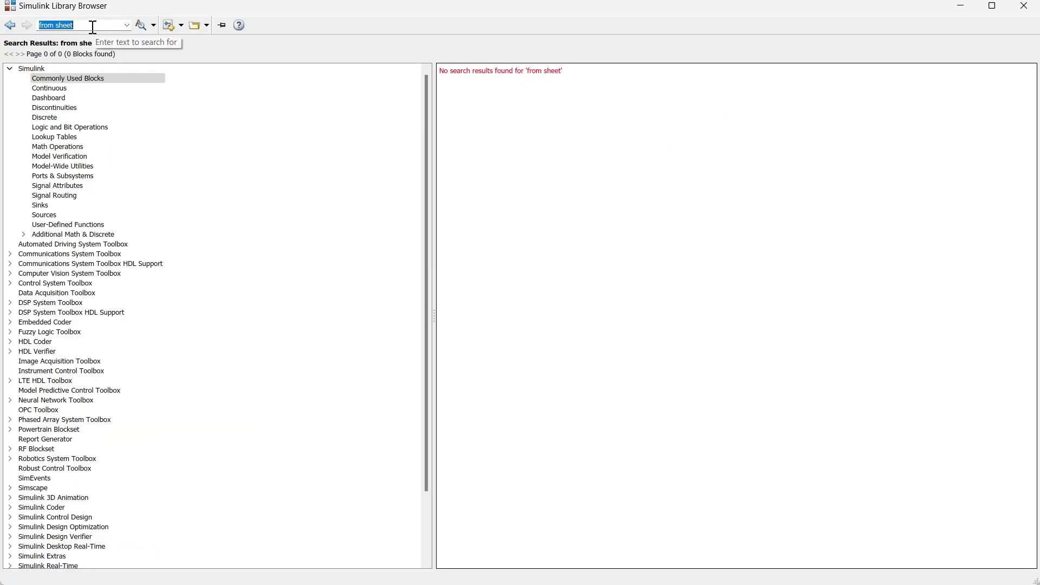
text(From )
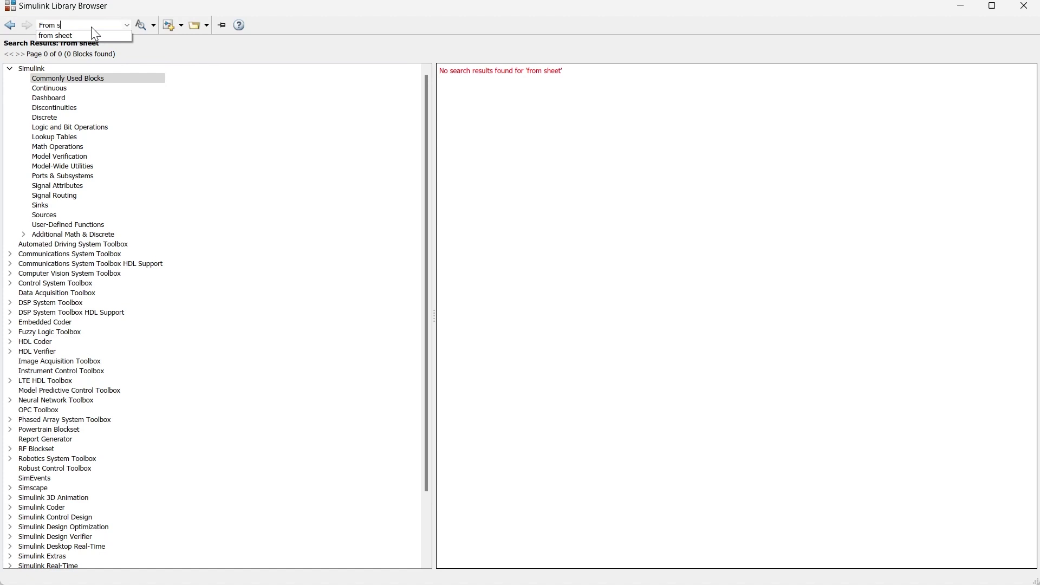
text(spreadsheet)
key(Return)
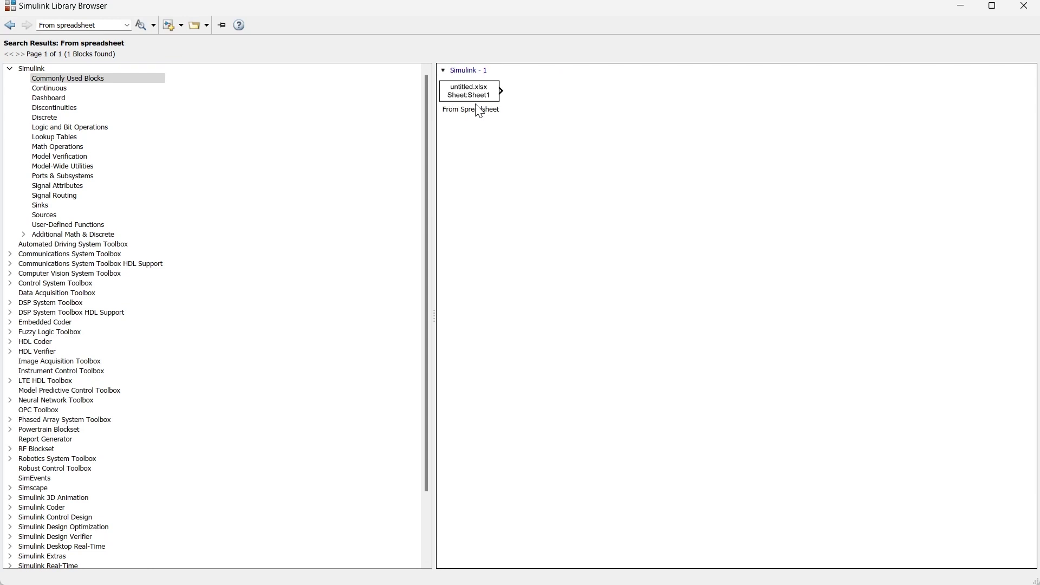
click(473, 98)
right_click(473, 98)
click(492, 103)
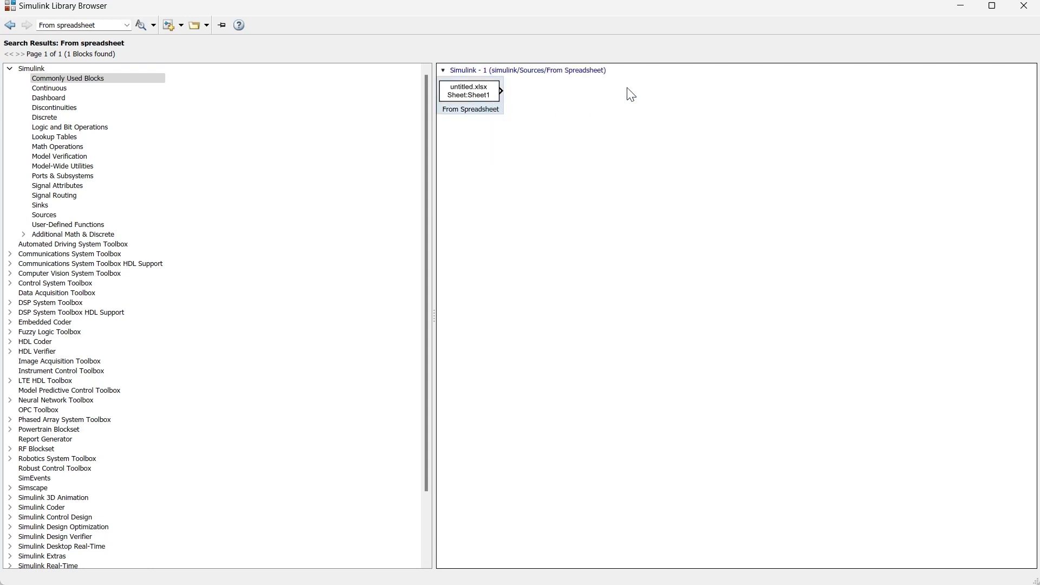
click(960, 6)
click(522, 336)
drag(522, 336, 325, 238)
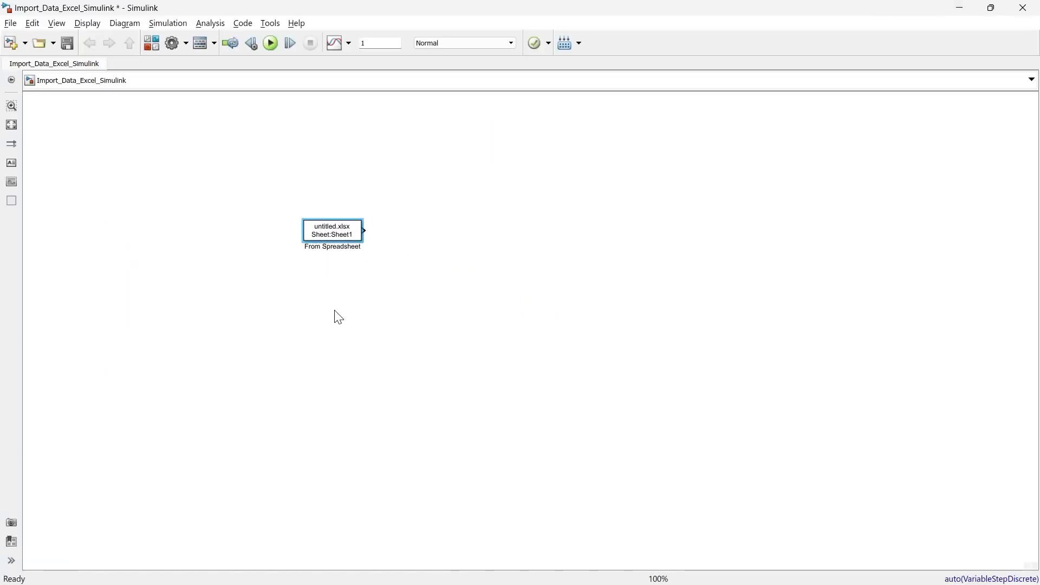
Load Data.xlsx into the From Spreadsheet block, keeping output data type Inherit: auto and the first column treated as Time
double_click(340, 233)
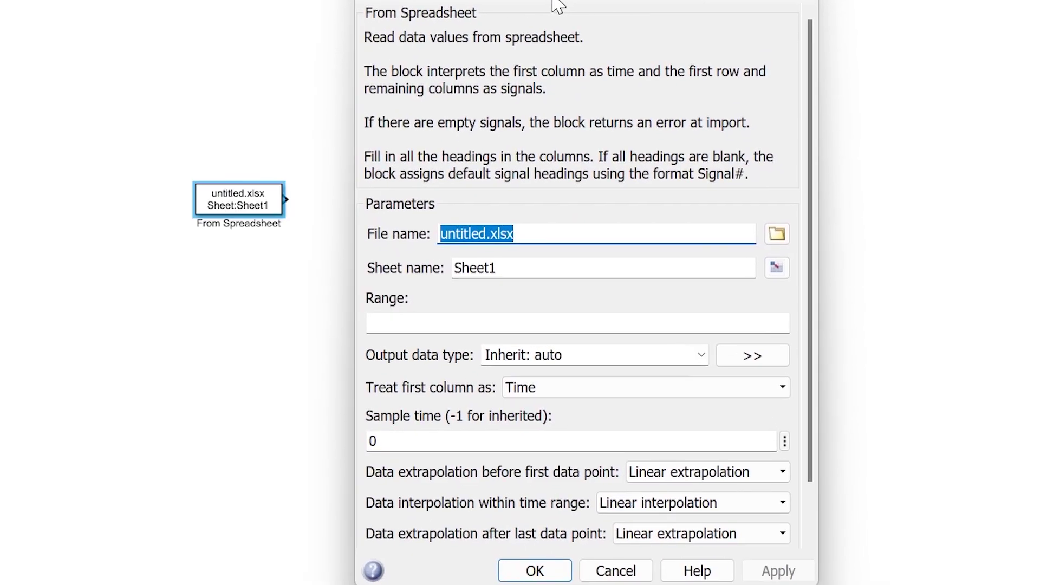
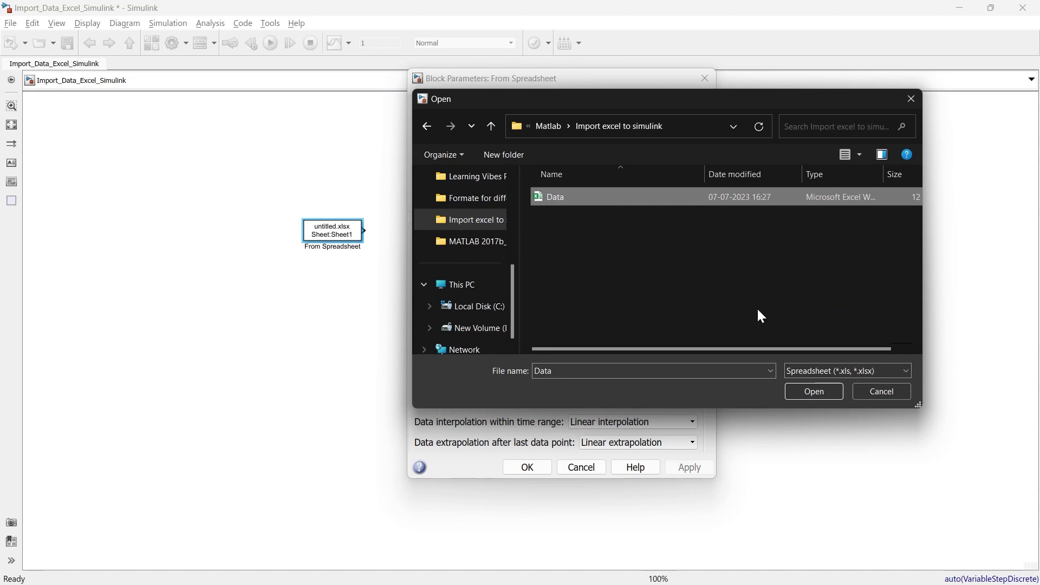
click(806, 393)
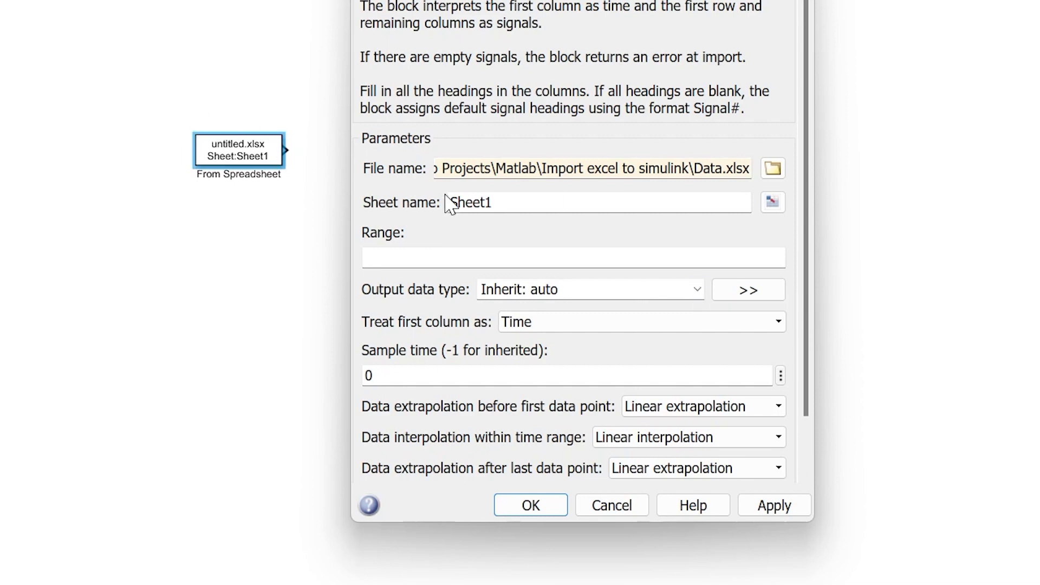
click(697, 289)
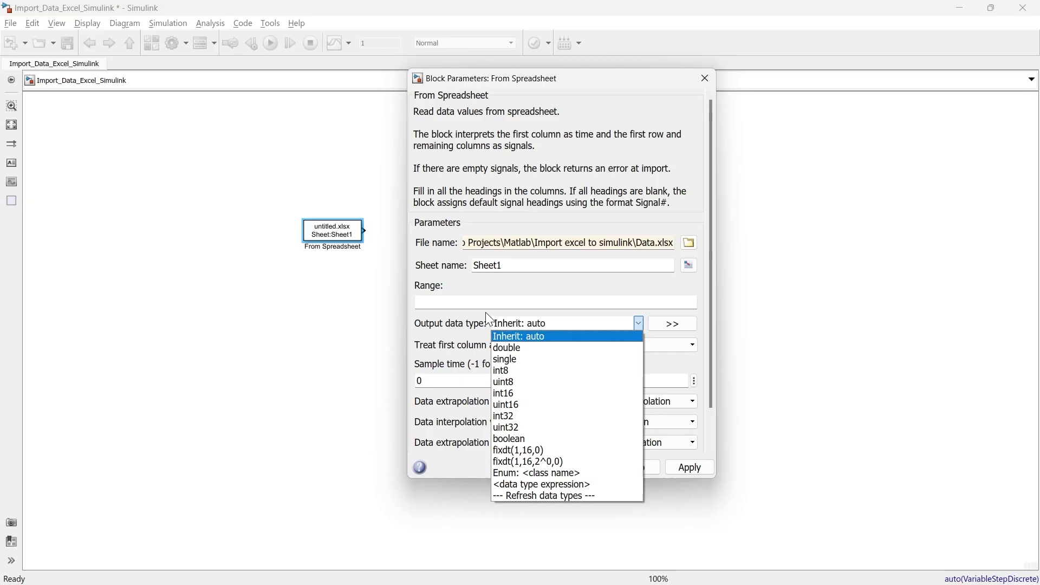
click(485, 314)
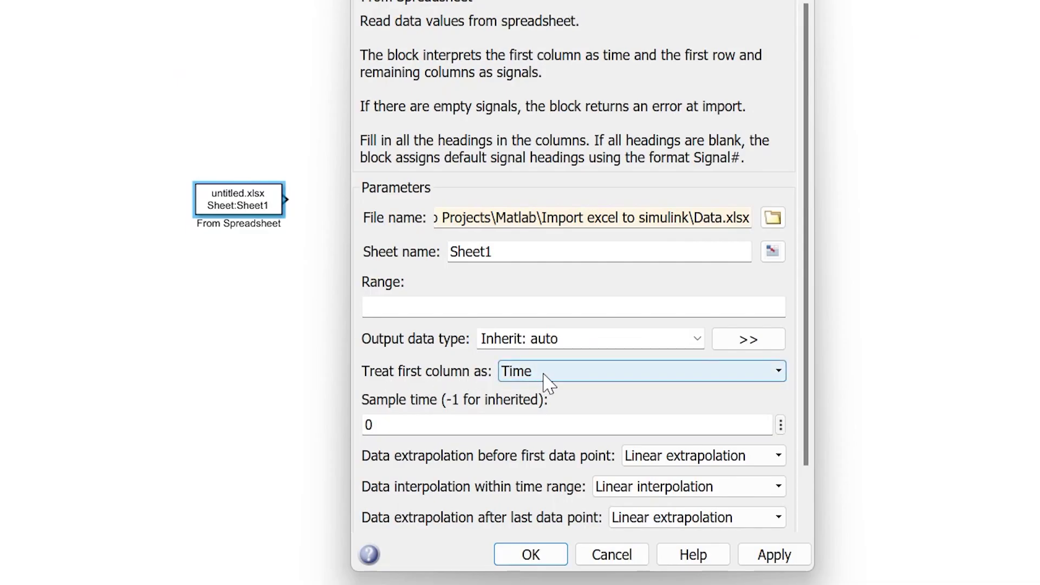
click(547, 379)
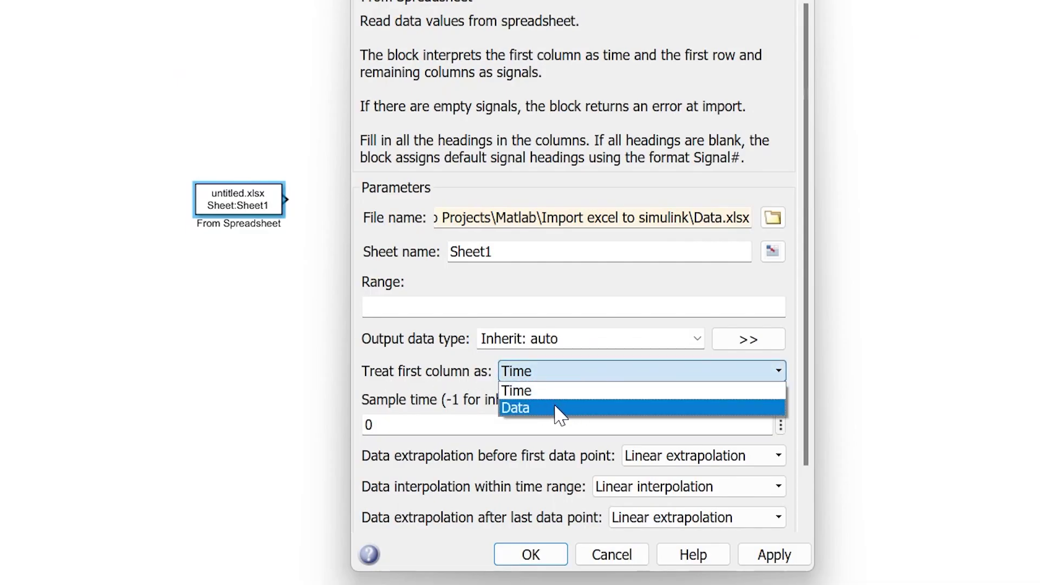
click(559, 395)
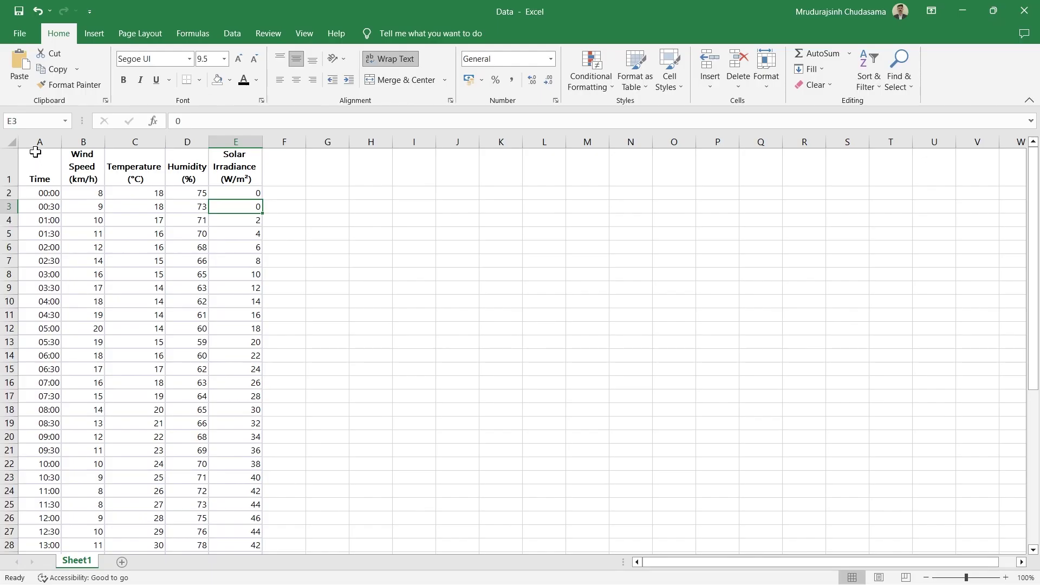
Switch to Excel and examine the Time column and the signal columns of the Data workbook
click(35, 142)
click(129, 278)
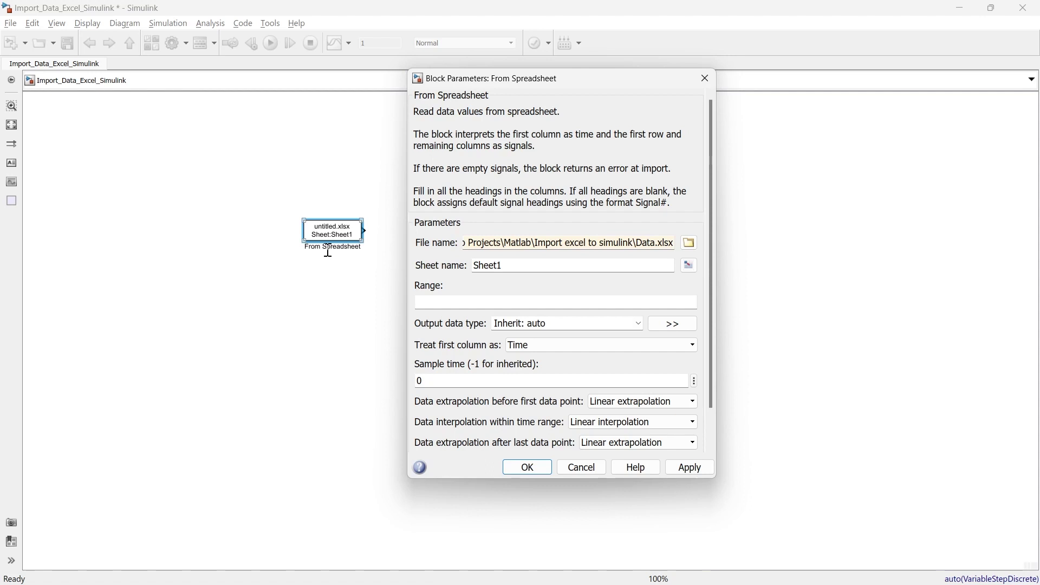
Accept the From Spreadsheet parameters and enlarge the block so its file path and port names fit
scroll(711, 380, down, 2)
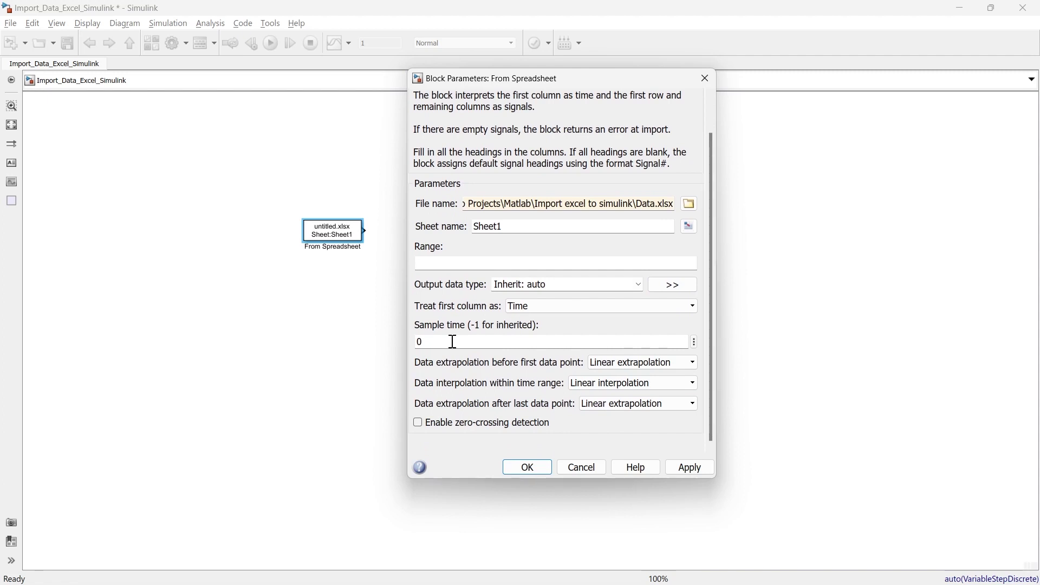
click(531, 470)
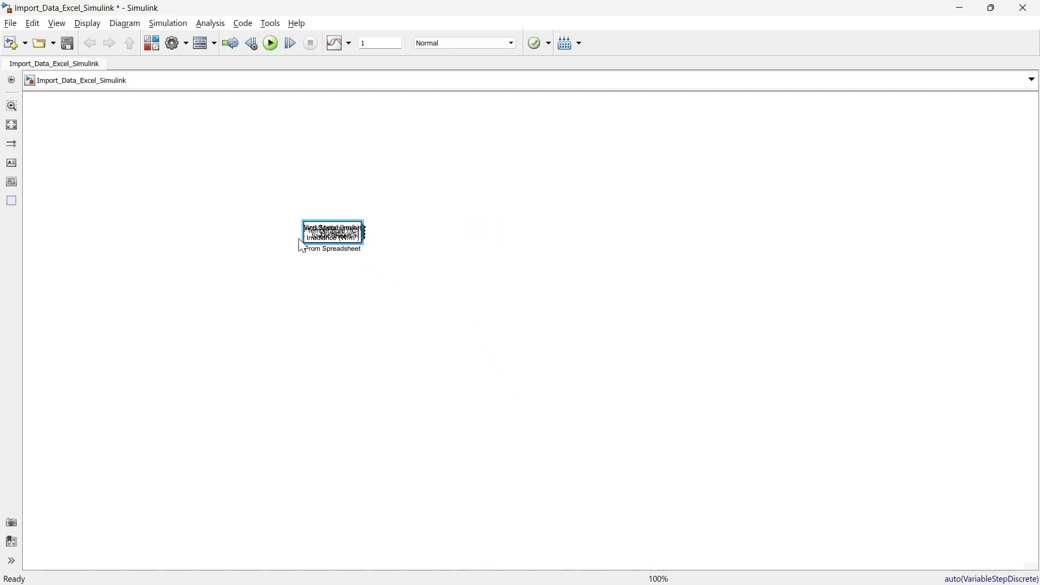
drag(301, 244, 76, 298)
Add a Scope block and connect the Wind Speed, Temperature, Humidity and Solar Irradiance outputs to it, with its inputs aligned
double_click(588, 250)
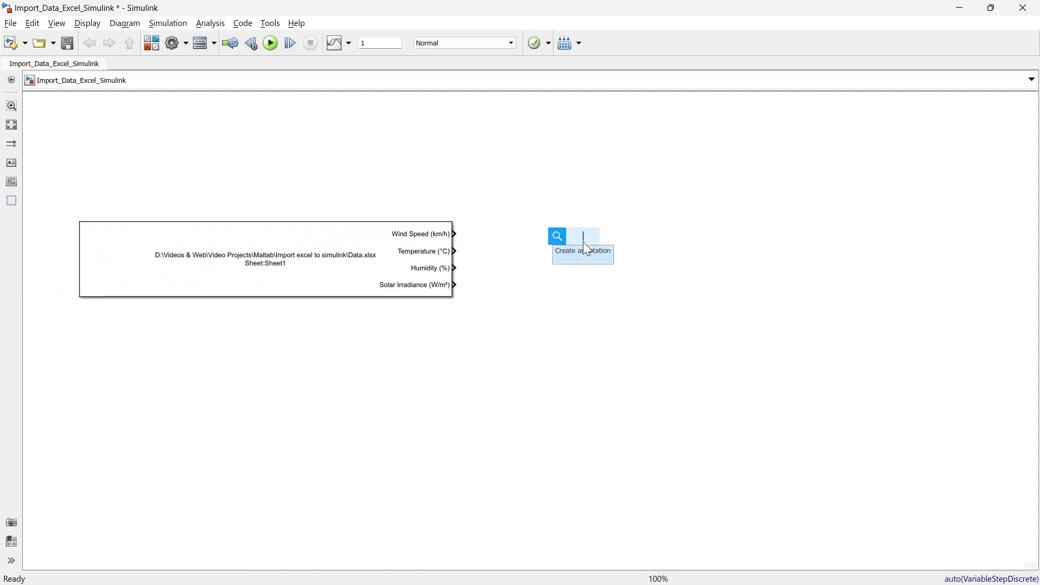
text(scope)
key(Return)
drag(455, 234, 568, 239)
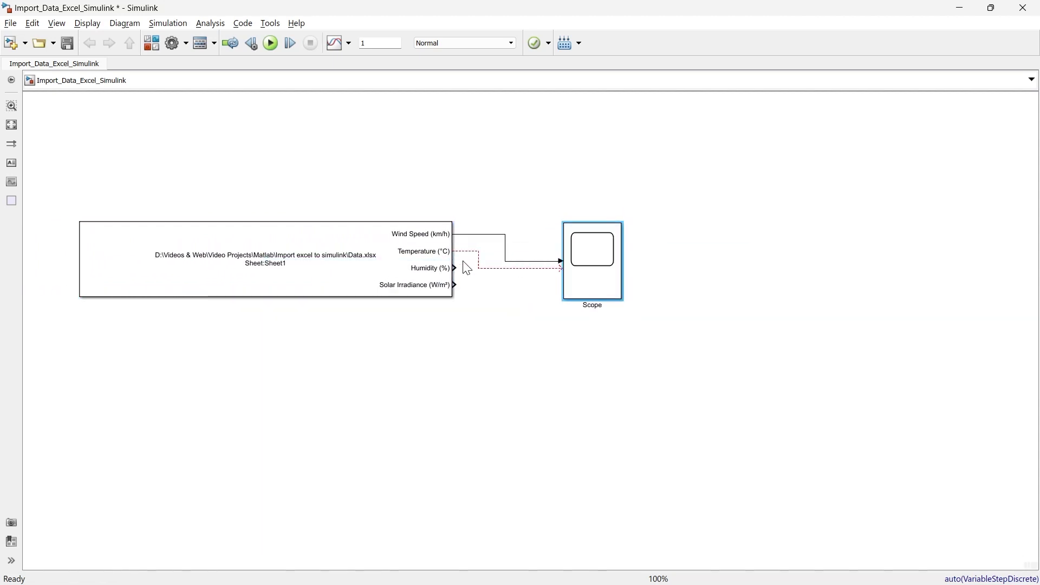
mouse_move(456, 268)
mouse_down()
mouse_move(560, 274)
mouse_move(620, 295)
mouse_up()
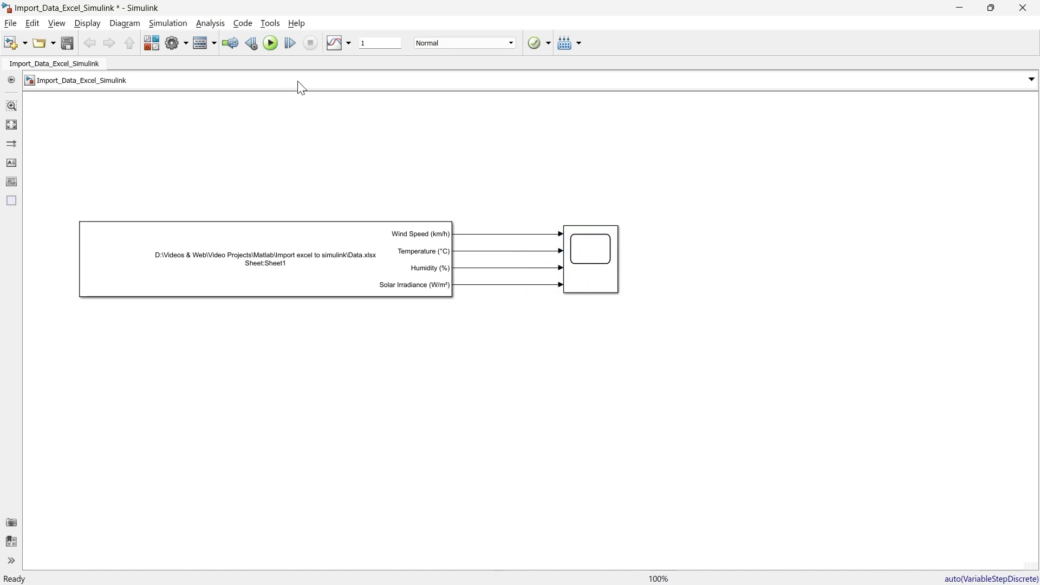
Run the model and view the four spreadsheet signals in the Scope
click(270, 46)
double_click(599, 250)
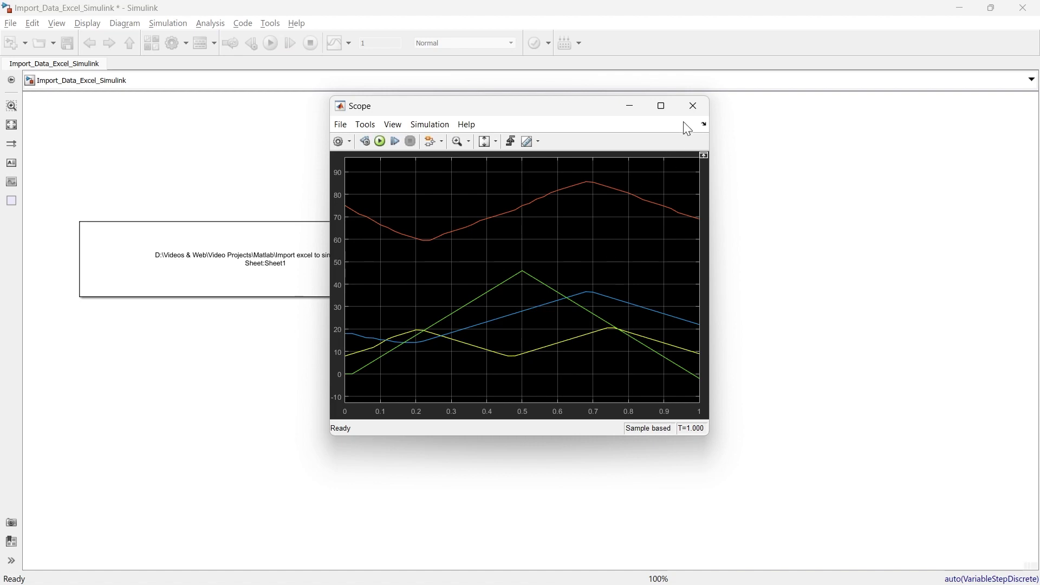
click(779, 12)
Reopen the From Spreadsheet block's parameters and enter Data as the sheet name
double_click(314, 246)
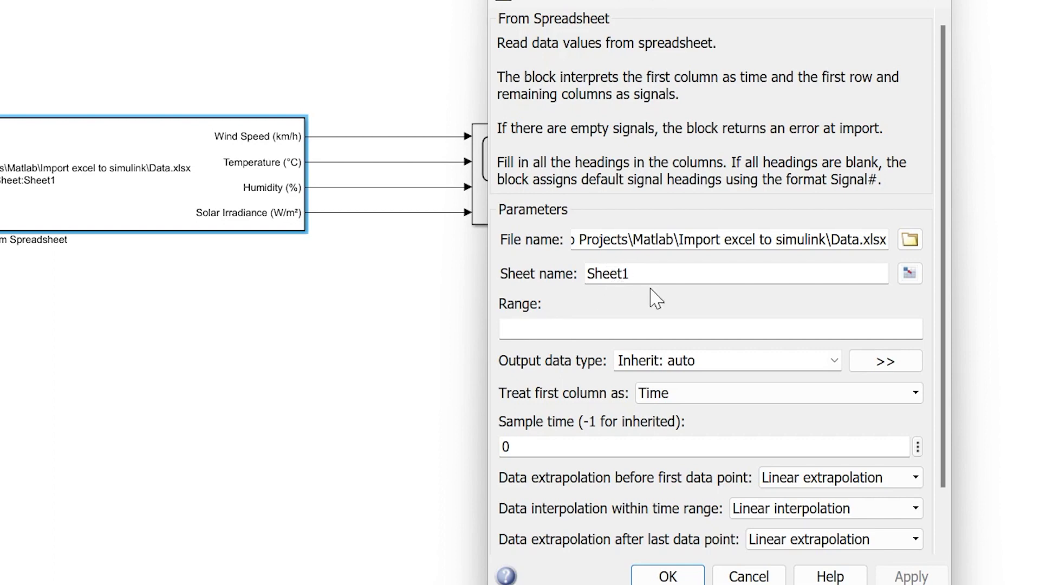
double_click(817, 272)
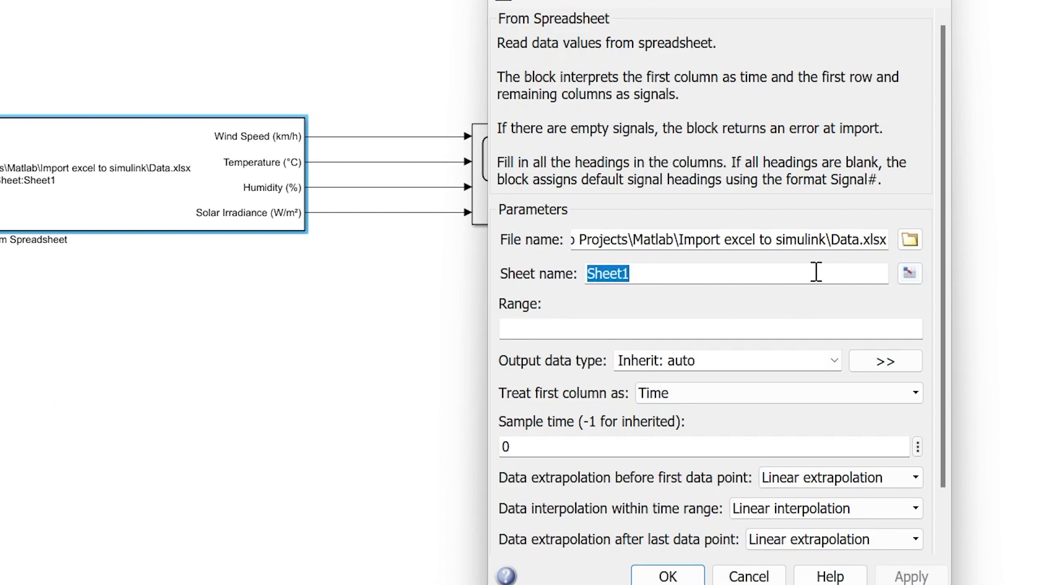
text(Data)
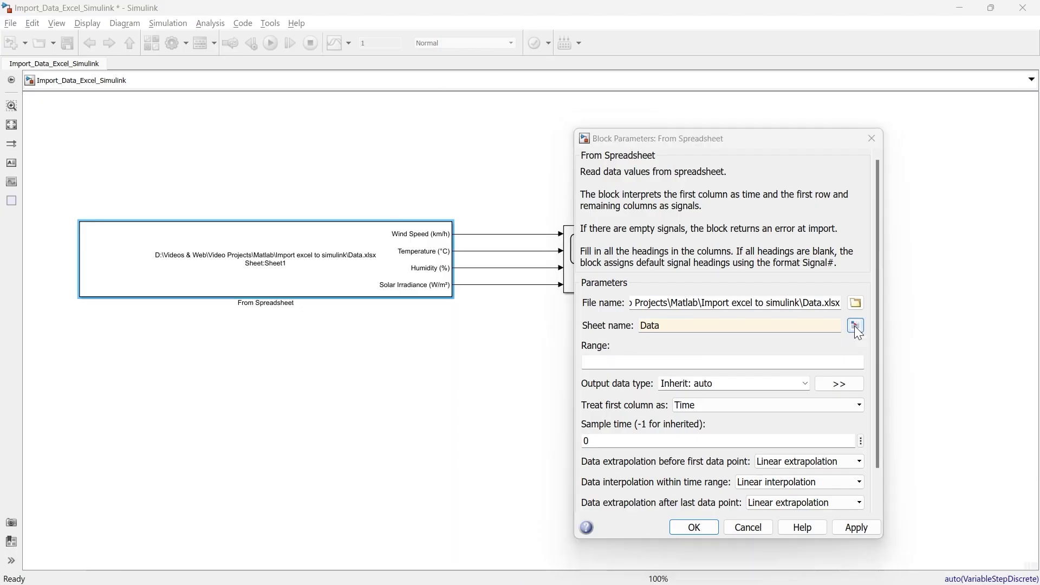
Open the spreadsheet range selector and select the range A2:E10 on Sheet1
click(855, 328)
click(53, 163)
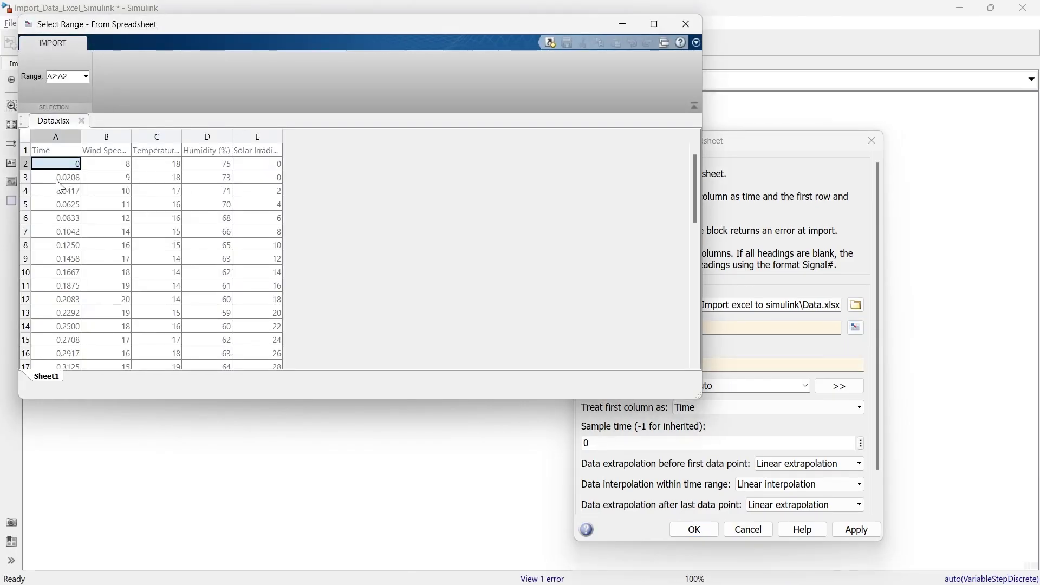
drag(55, 164, 272, 271)
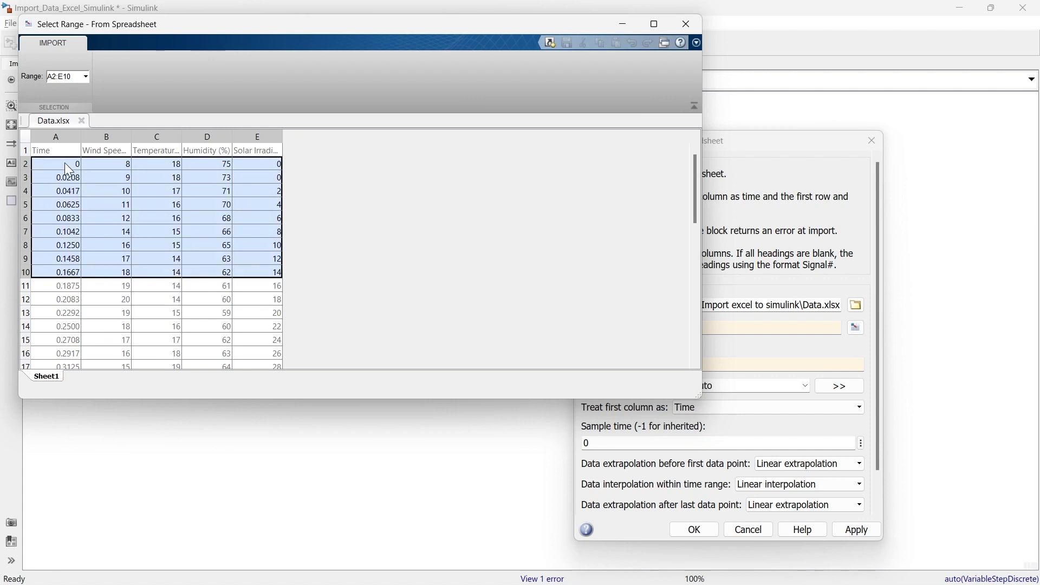
Change the imported range to A7:E13 on Sheet1 and accept the From Spreadsheet parameters
click(71, 299)
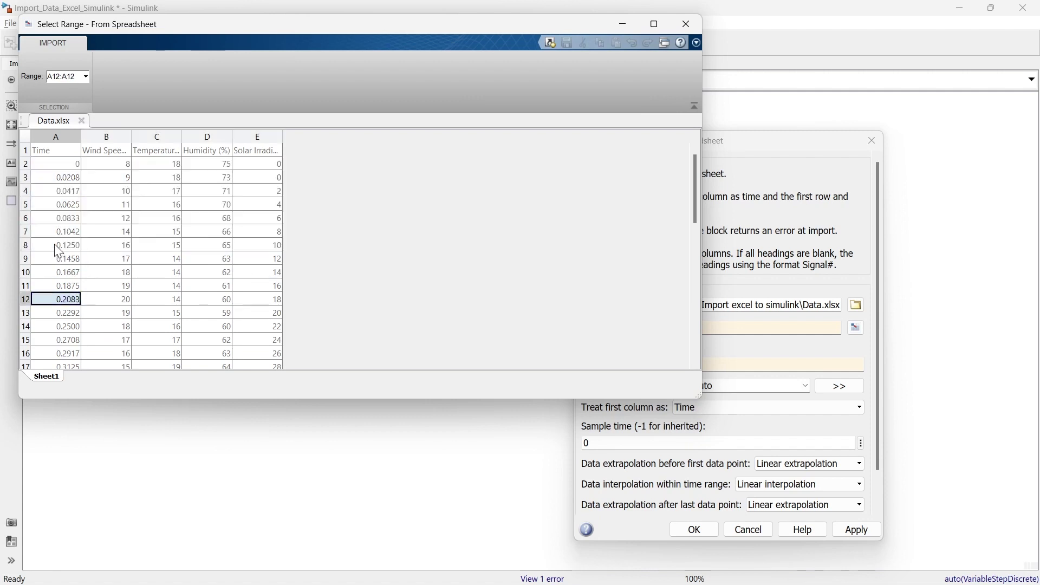
drag(51, 229, 264, 314)
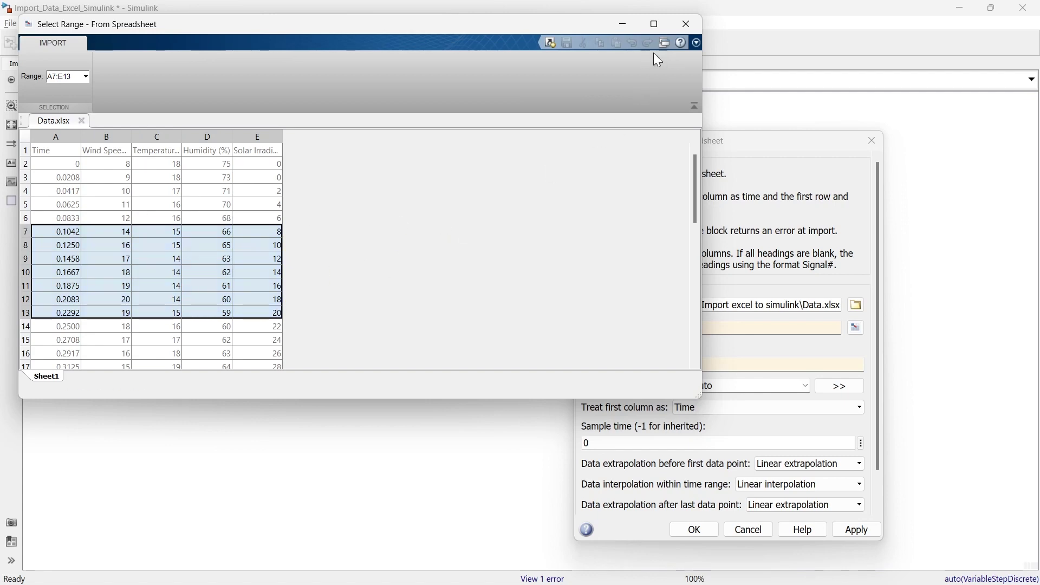
click(686, 25)
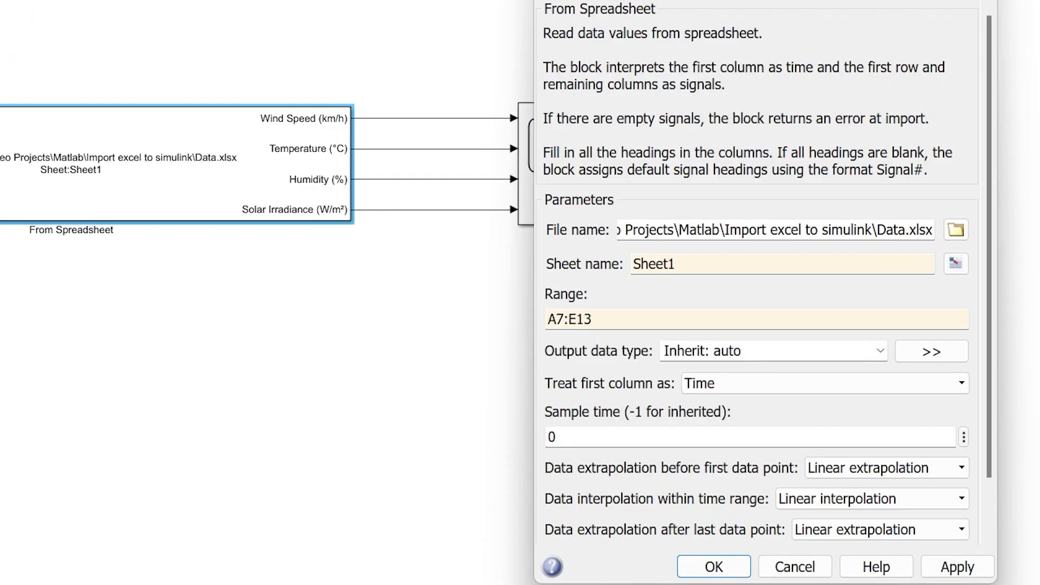
click(724, 571)
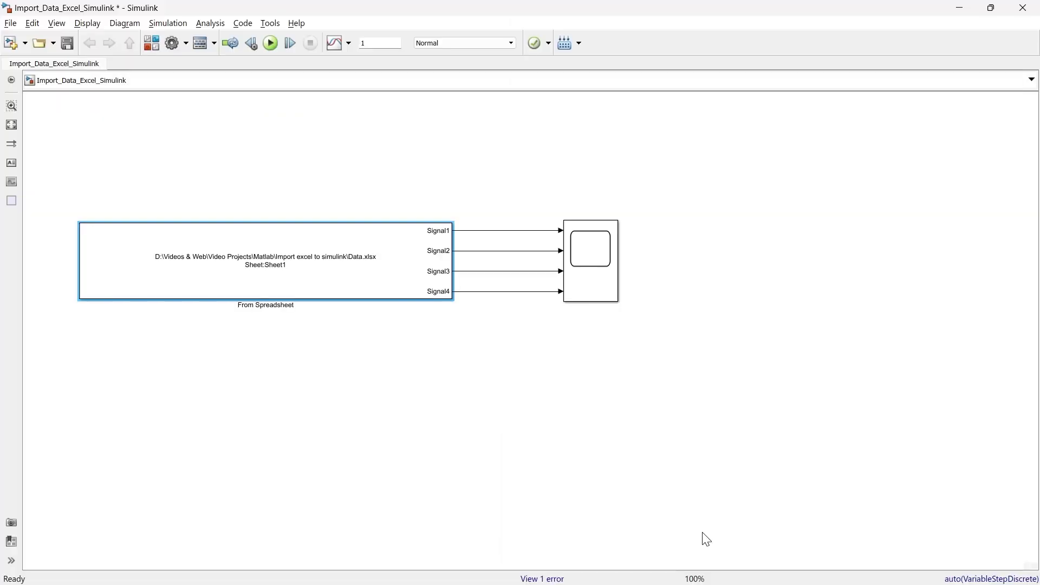
Run the model and view the signals from the restricted range in the Scope
click(272, 47)
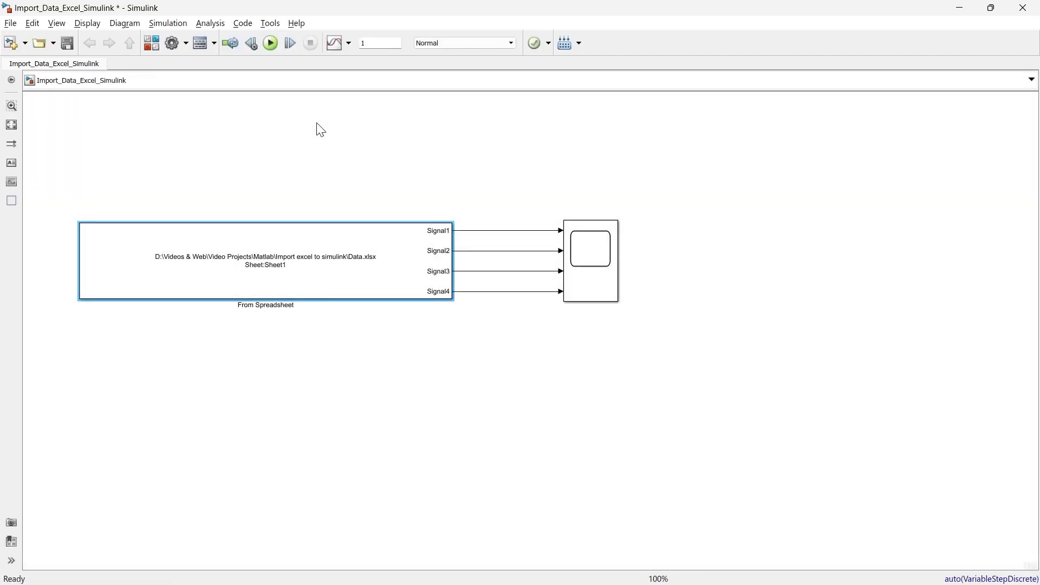
click(603, 267)
double_click(601, 262)
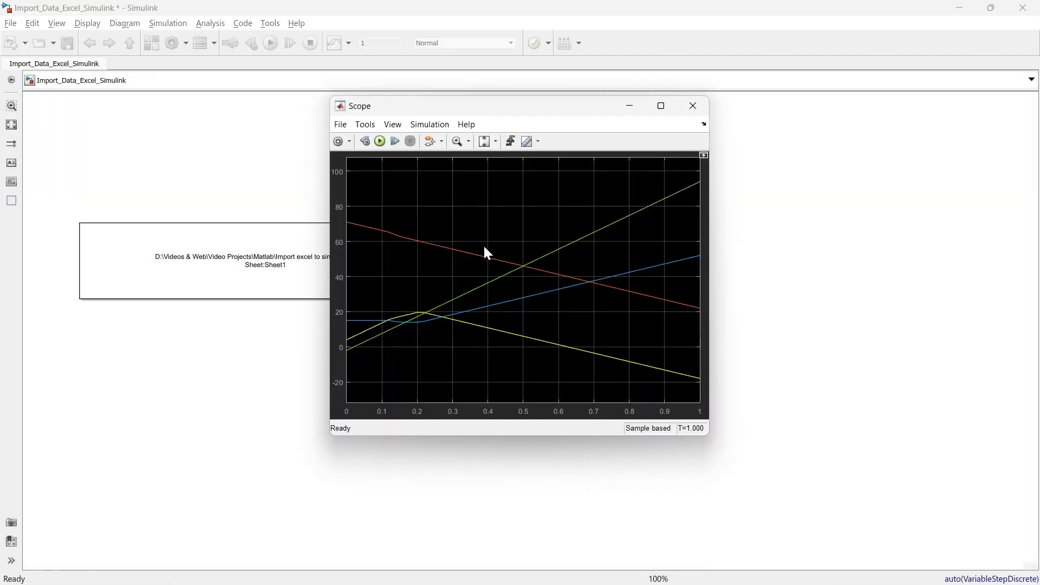